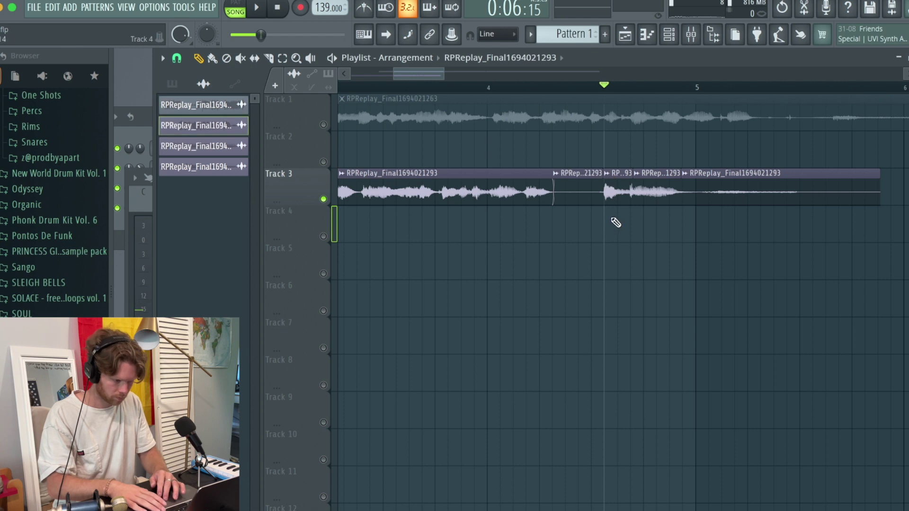
Solo Track 4 and audition the short vocal chop placed on it.
{"action": "left_click", "coordinate": [333, 234]}
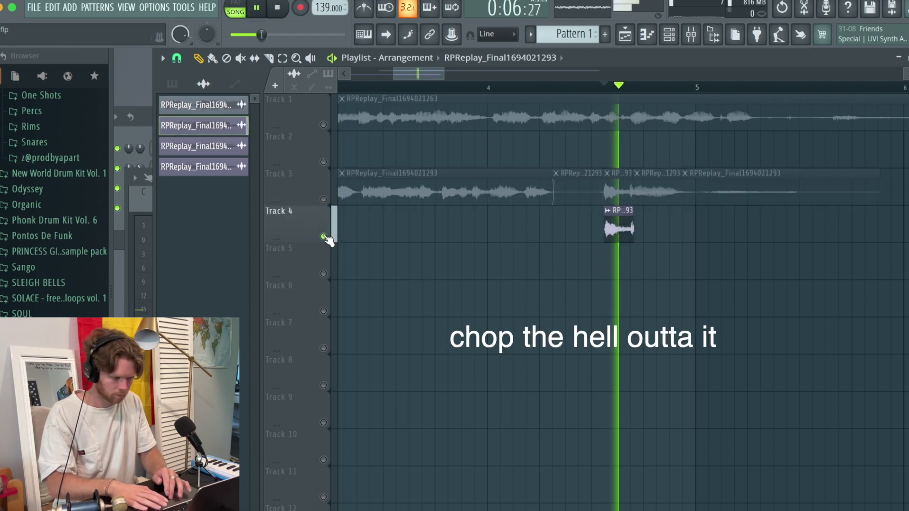
{"action": "scroll", "coordinate": [634, 232], "scroll_direction": "up", "scroll_amount": 2}
{"action": "scroll", "coordinate": [633, 232], "scroll_direction": "up", "scroll_amount": 2}
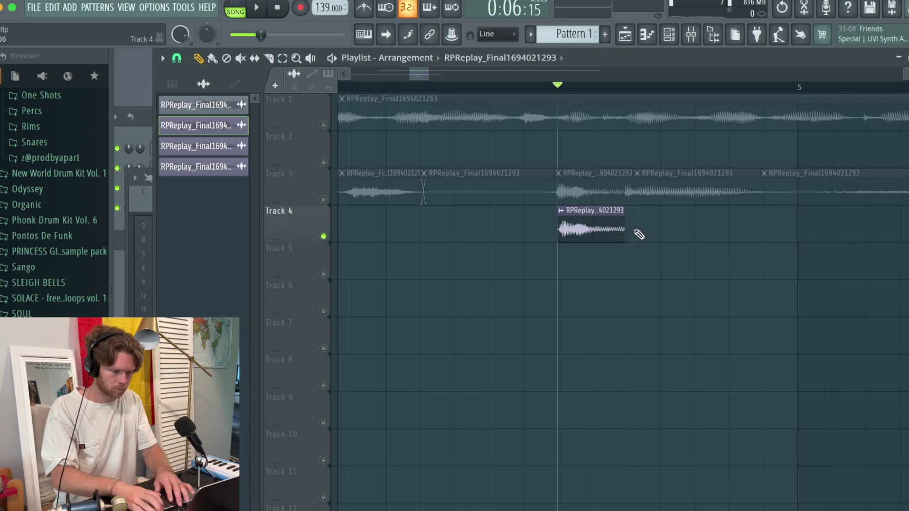
{"action": "key", "text": "space"}
{"action": "key", "text": "space"}
{"action": "key", "text": "space"}
{"action": "key", "text": "space"}
{"action": "key", "text": "space"}
{"action": "key", "text": "space"}
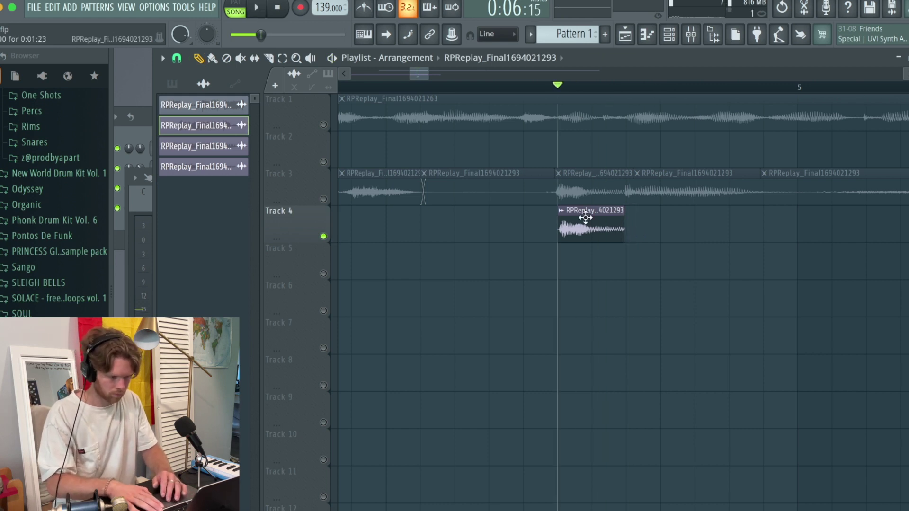
Open the sampler settings of the Track 4 vocal chop and preview it at A4.
{"action": "double_click", "coordinate": [585, 218]}
{"action": "key", "text": "Escape"}
{"action": "left_click", "coordinate": [317, 382]}
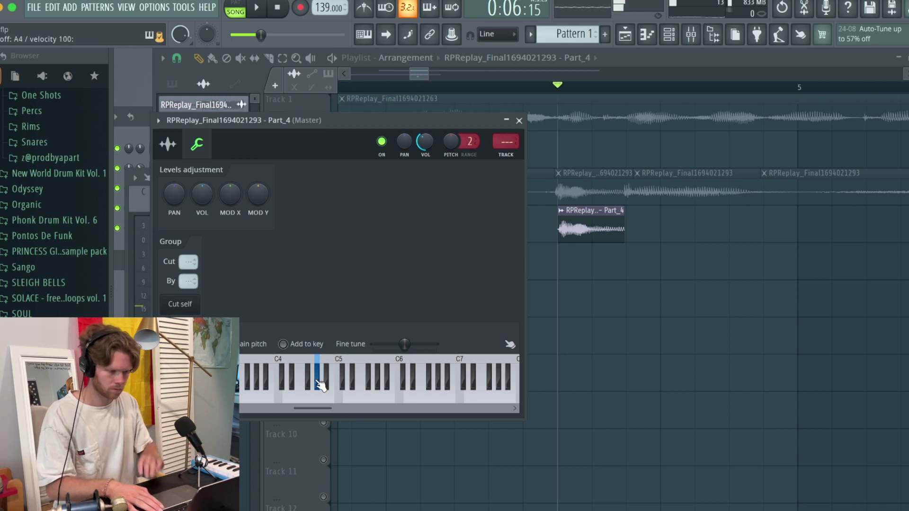
Show the channel rack and mixer, and load Guitar Rig 6 in slot 4 of the Part_4 chop's mixer track.
{"action": "left_click", "coordinate": [675, 32]}
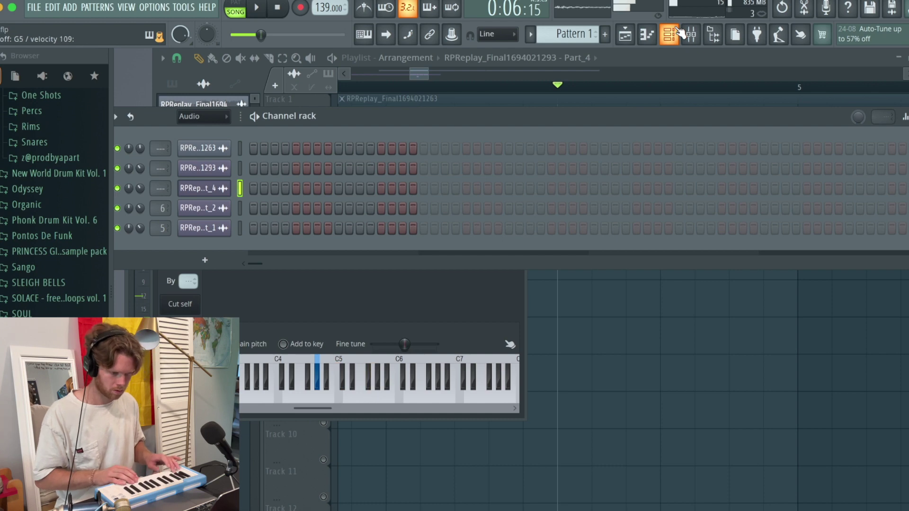
{"action": "left_click", "coordinate": [691, 34]}
{"action": "left_click", "coordinate": [805, 257]}
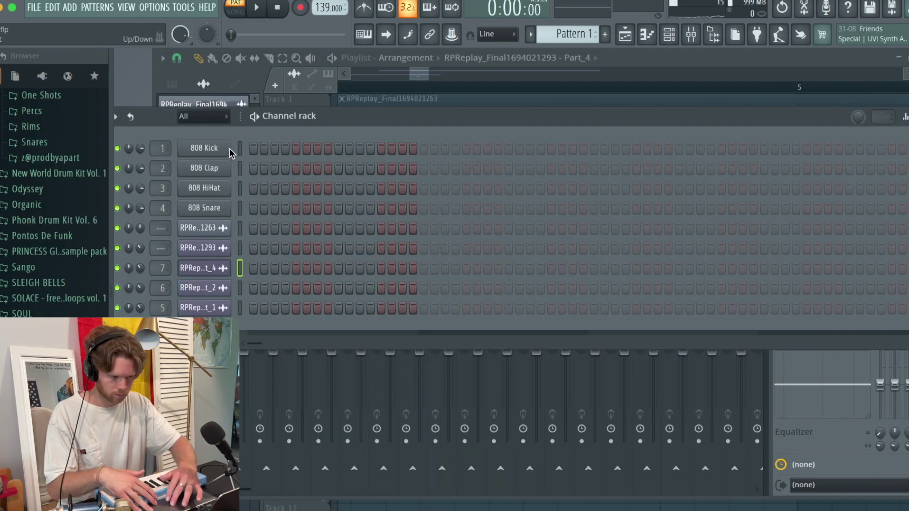
Program a basic Pattern 1 beat: 808 Kick on steps 1, 7, 13, 19 and 25, 808 Clap on 9 and 25, 808 HiHat every 2 steps.
{"action": "left_click", "coordinate": [251, 153]}
{"action": "key", "text": "space"}
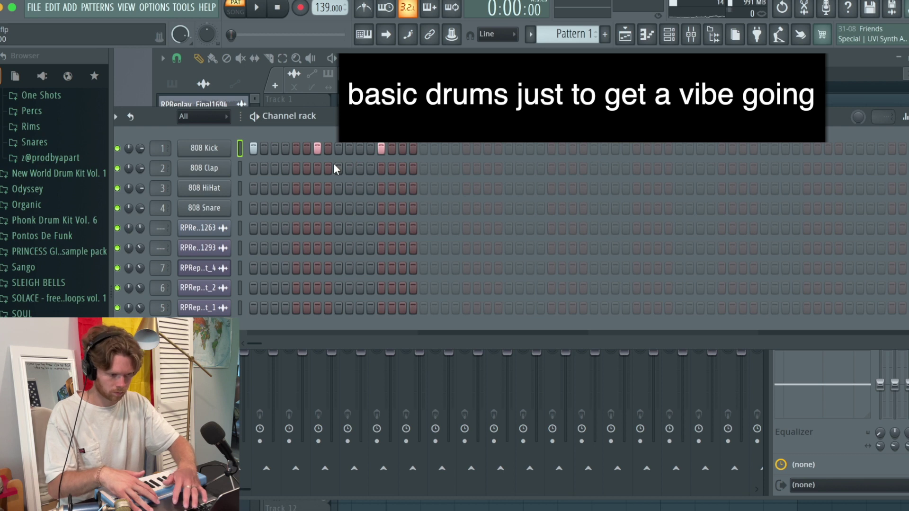
{"action": "left_click", "coordinate": [337, 168]}
{"action": "key", "text": "space"}
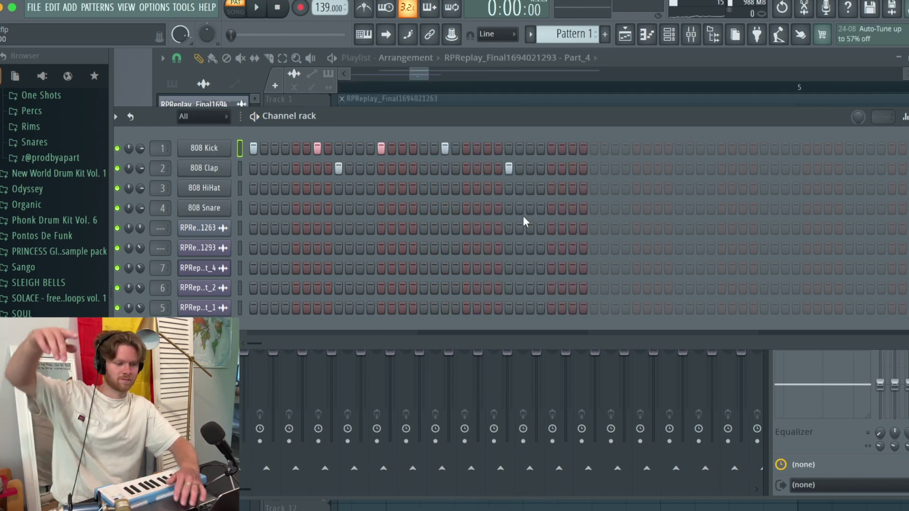
{"action": "key", "text": "space"}
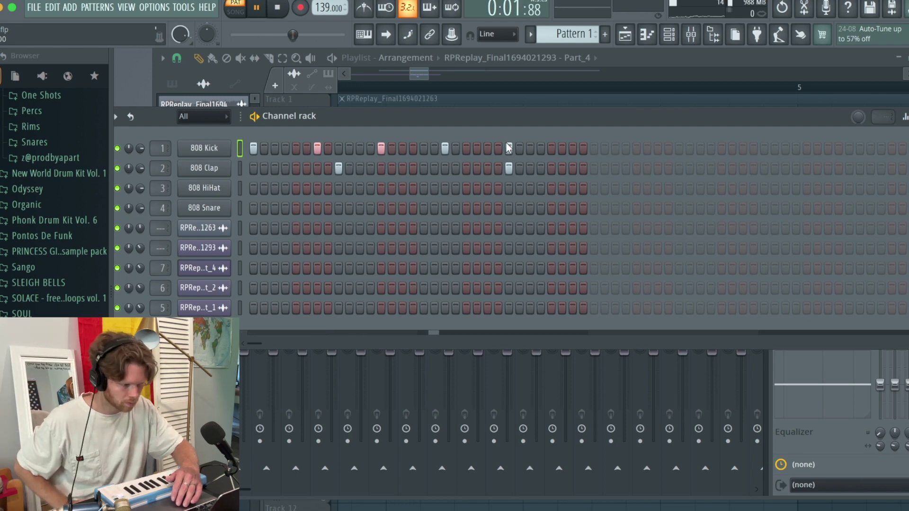
{"action": "right_click", "coordinate": [222, 186]}
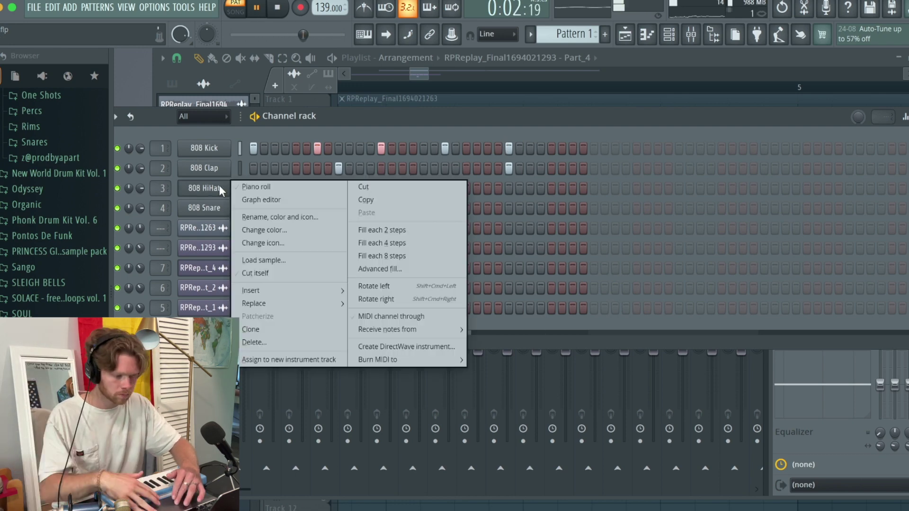
{"action": "left_click", "coordinate": [397, 229]}
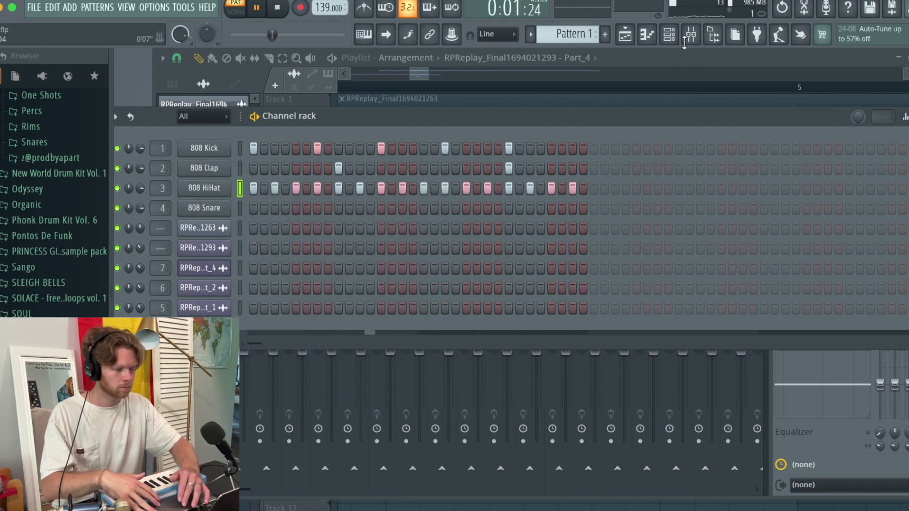
Close the Guitar Rig 6 window and add Fruity Chorus in slot 2 of the Part_4 chop's mixer track.
{"action": "left_click", "coordinate": [691, 35]}
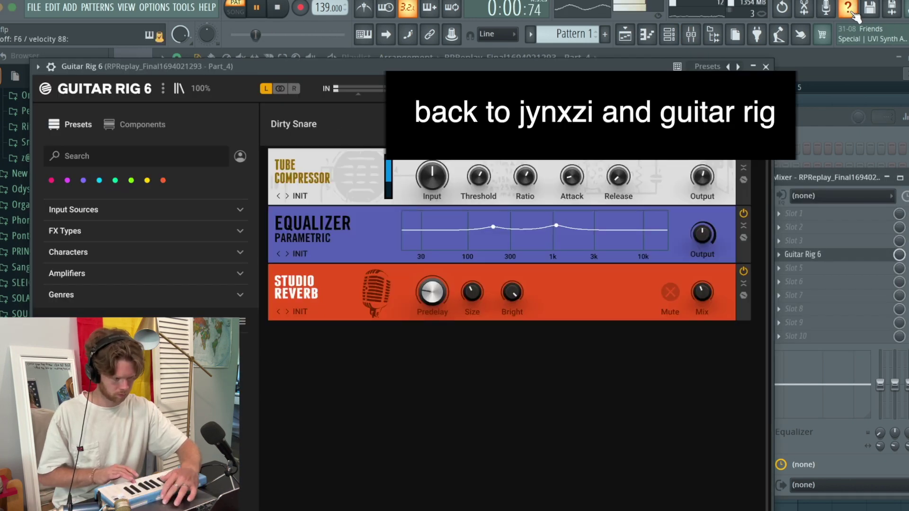
{"action": "left_click", "coordinate": [766, 66]}
{"action": "left_click", "coordinate": [812, 226]}
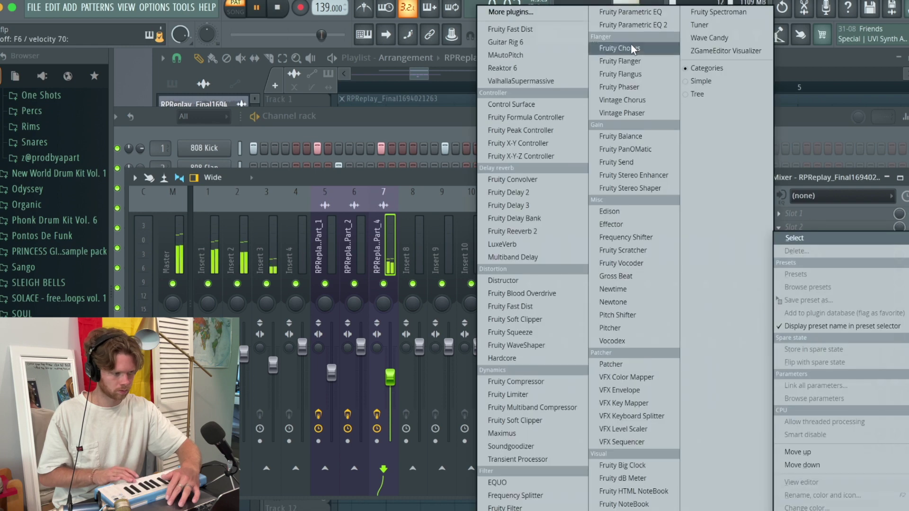
{"action": "left_click", "coordinate": [627, 58]}
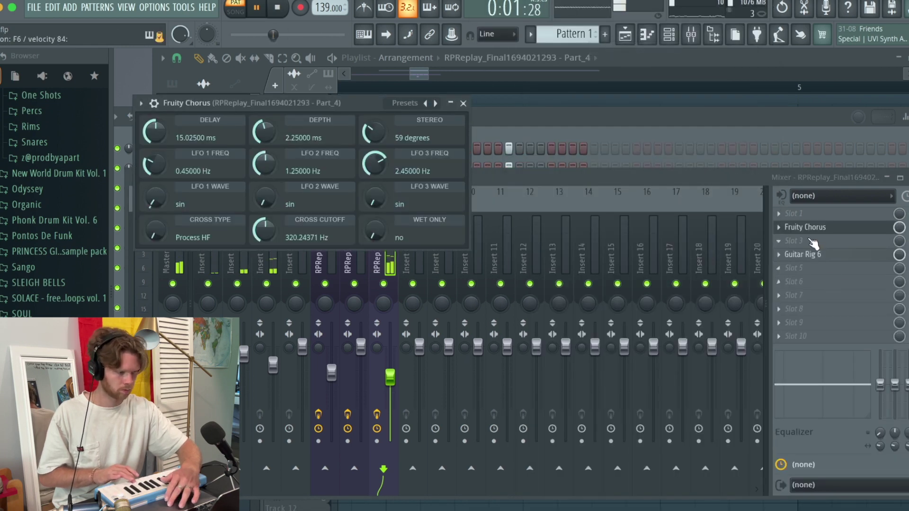
Add Fruity Flanger in slot 3 and Fruity Convolver in slot 7 of the Part_4 chop's mixer track.
{"action": "left_click", "coordinate": [813, 241]}
{"action": "left_click", "coordinate": [621, 62]}
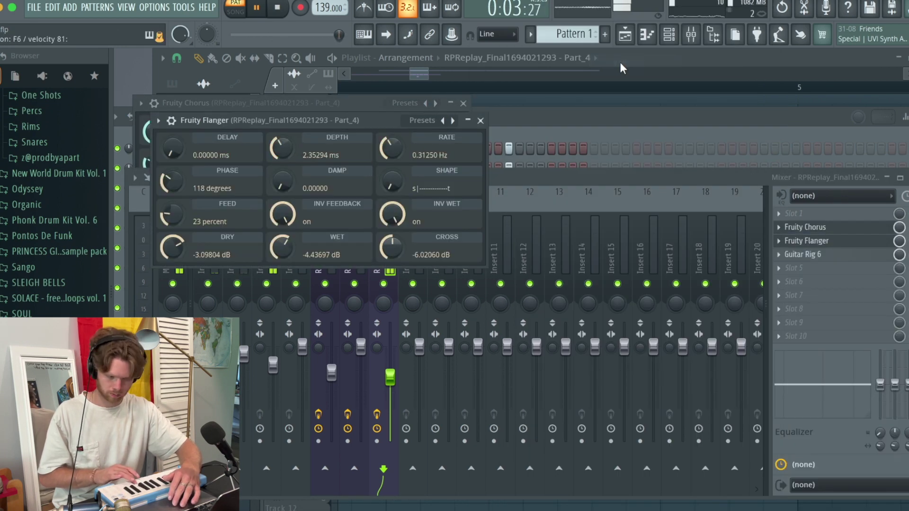
{"action": "left_click", "coordinate": [837, 296]}
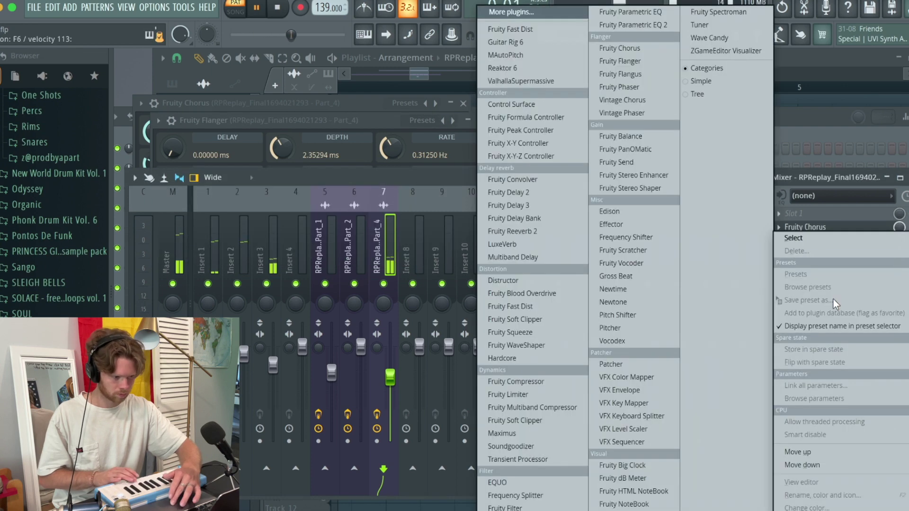
{"action": "left_click", "coordinate": [542, 176]}
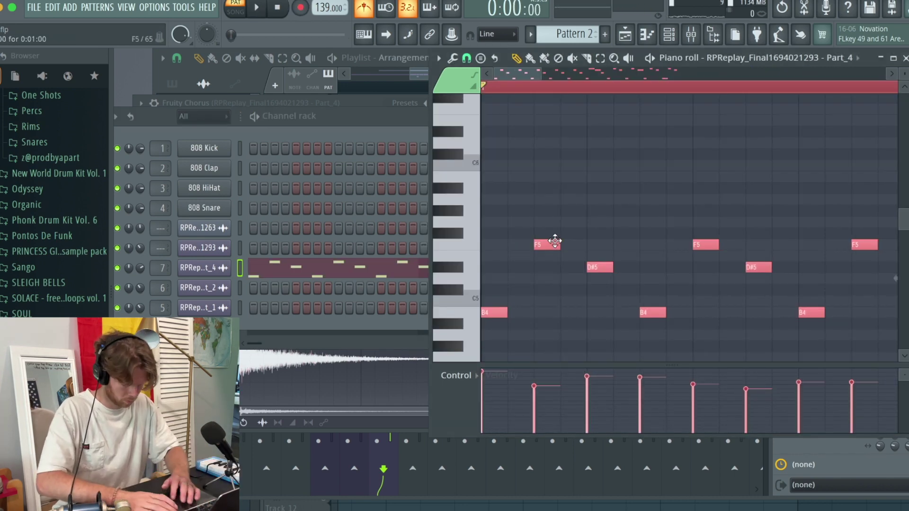
Play back the Pattern 2 chop melody and delete the unevenly played notes in its second half.
{"action": "key", "text": "space"}
{"action": "scroll", "coordinate": [619, 258], "scroll_direction": "down", "scroll_amount": 2}
{"action": "scroll", "coordinate": [622, 260], "scroll_direction": "down", "scroll_amount": 3}
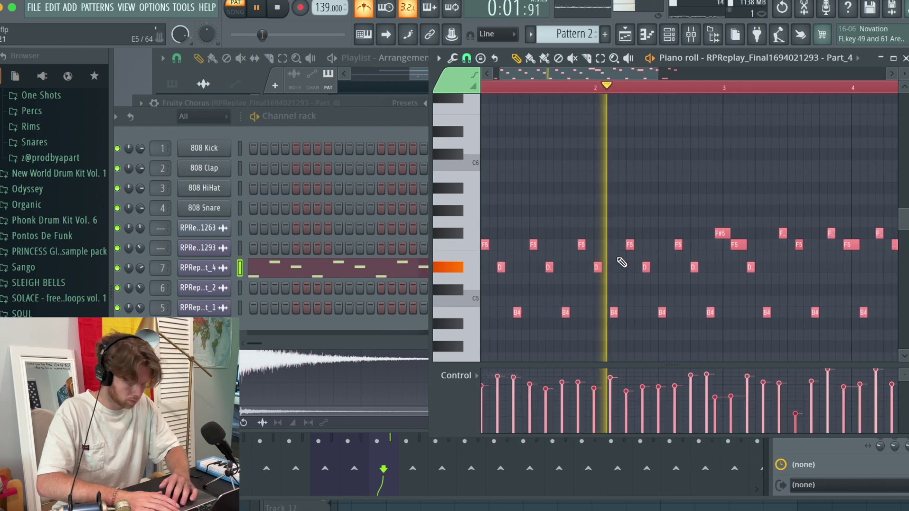
{"action": "key", "text": "space"}
{"action": "left_click_drag", "start_coordinate": [876, 205], "coordinate": [621, 349]}
{"action": "key", "text": "Delete"}
Duplicate the repeating B4, F5 and D#5 note sequence to fill bars 3 and 4 of Pattern 2.
{"action": "scroll", "coordinate": [621, 332], "scroll_direction": "left", "scroll_amount": 2}
{"action": "scroll", "coordinate": [621, 331], "scroll_direction": "down", "scroll_amount": 1}
{"action": "key", "text": "super+a"}
{"action": "left_click_drag", "start_coordinate": [485, 279], "coordinate": [710, 295]}
{"action": "left_click_drag", "start_coordinate": [723, 204], "coordinate": [847, 241]}
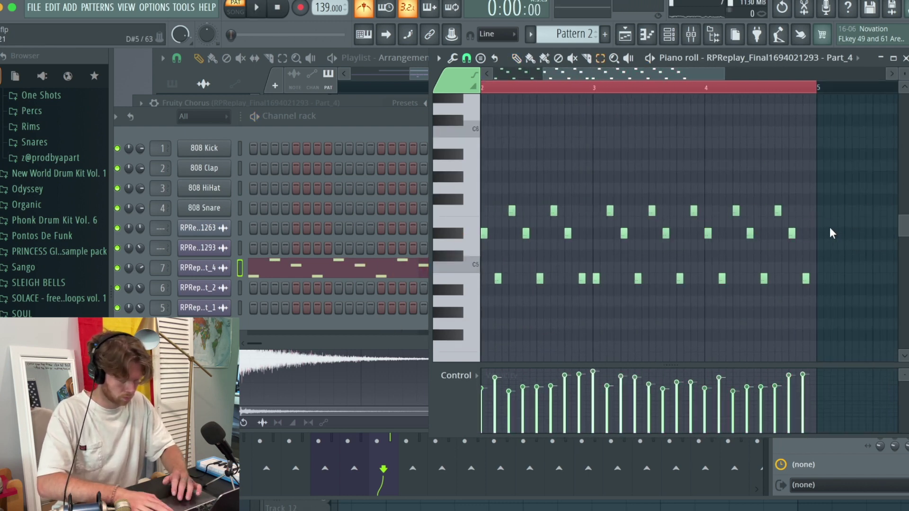
Raise the upper notes in bars 3 and 4 to F#5 and F5, and play the melody back.
{"action": "left_click_drag", "start_coordinate": [825, 194], "coordinate": [607, 238]}
{"action": "key", "text": "shift+Up"}
{"action": "key", "text": "space"}
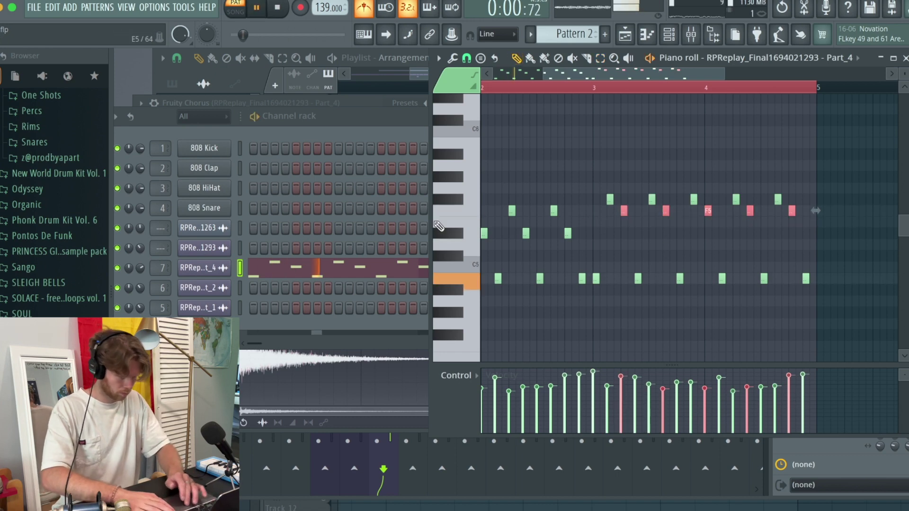
Toggle the Fruity Convolver on the chop's mixer track and close the Guitar Rig 6 window.
{"action": "left_click", "coordinate": [691, 35]}
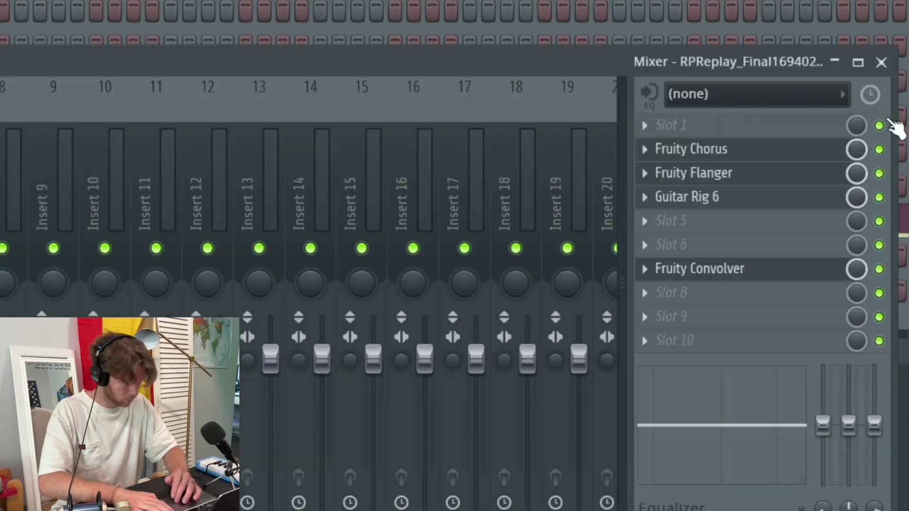
{"action": "left_click", "coordinate": [879, 270]}
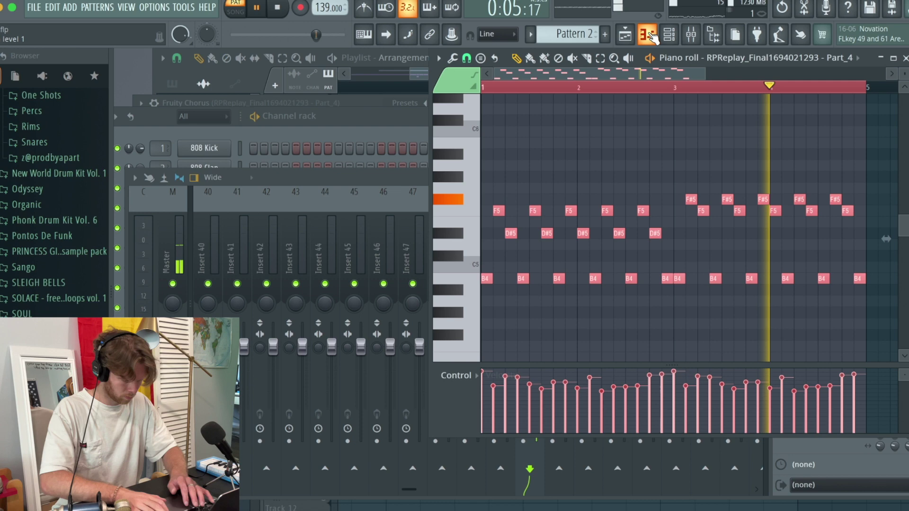
{"action": "key", "text": "ctrl+Up"}
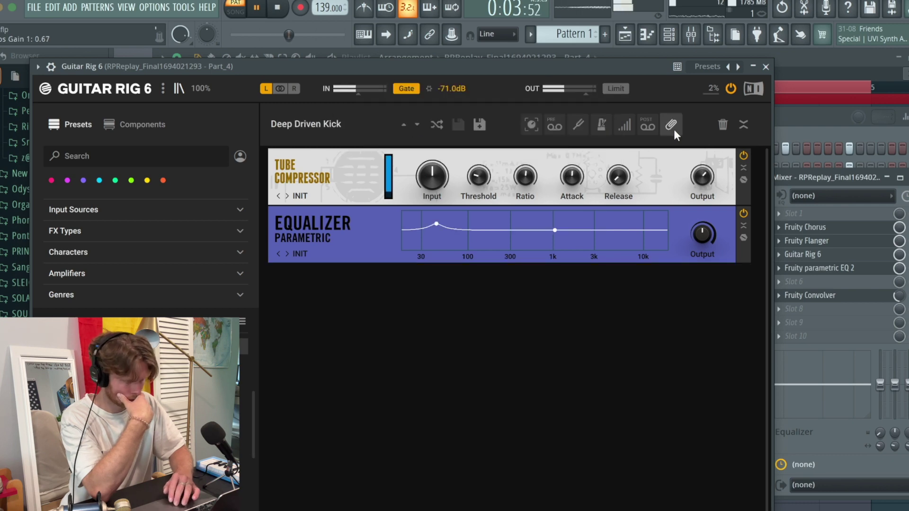
{"action": "left_click", "coordinate": [766, 67]}
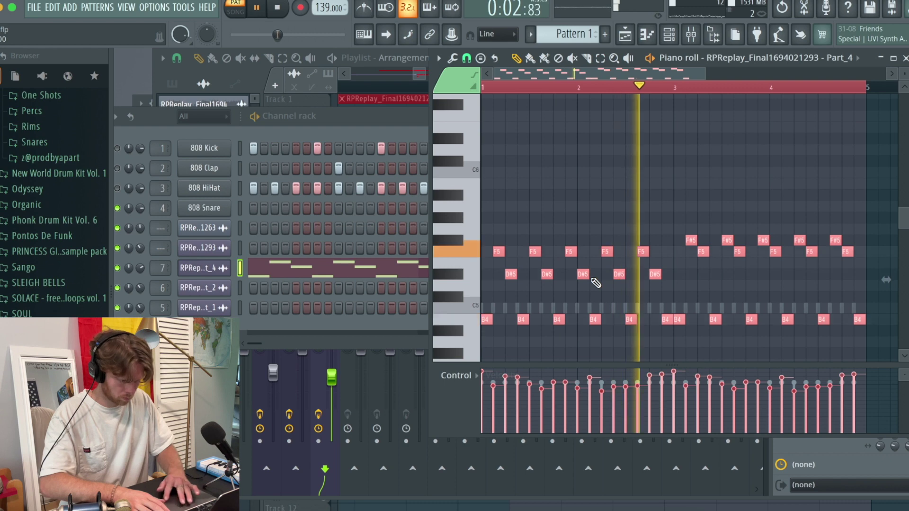
Clone the Part_4 vocal chop channel in the channel rack.
{"action": "scroll", "coordinate": [592, 279], "scroll_direction": "up", "scroll_amount": 3}
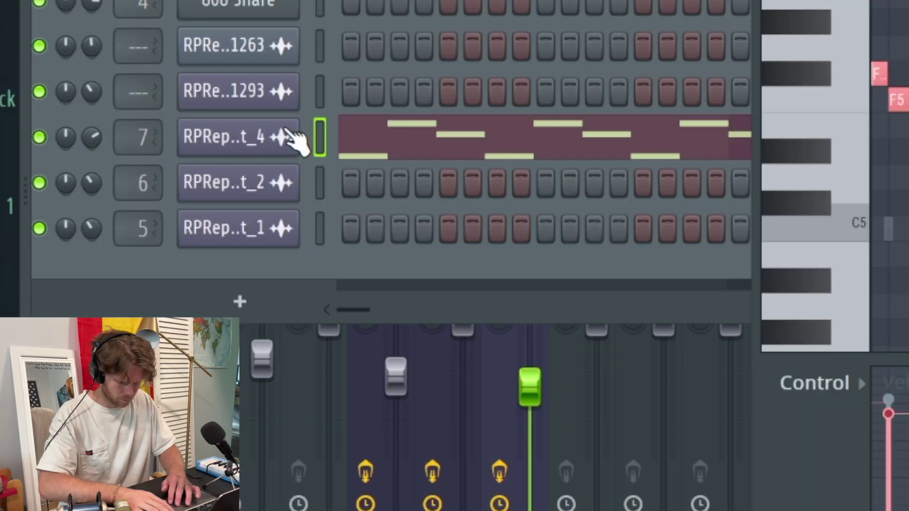
{"action": "right_click", "coordinate": [286, 135]}
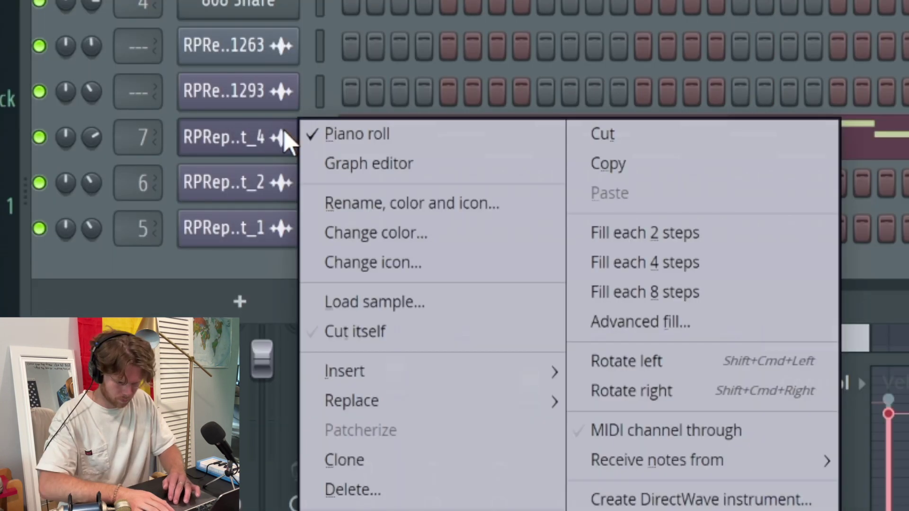
{"action": "left_click", "coordinate": [357, 460]}
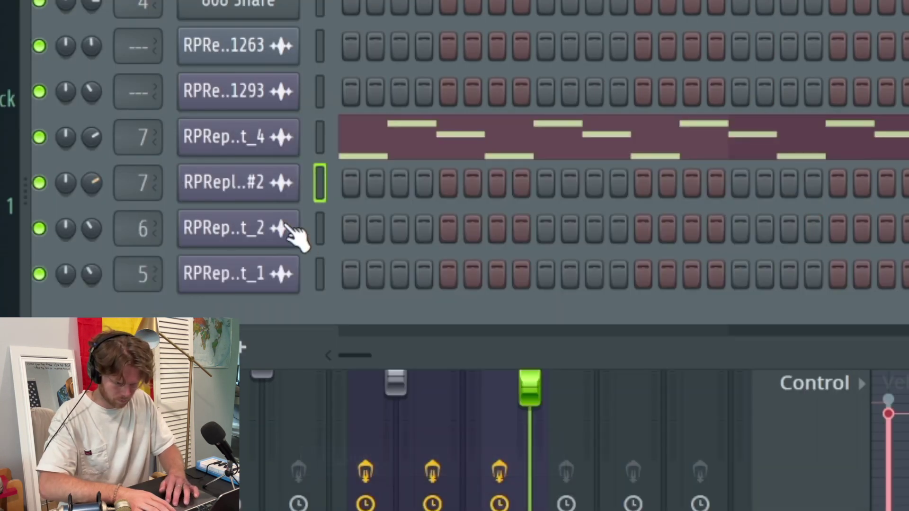
Copy the Part_4 channel's notes into its clone and lower the clone's volume.
{"action": "right_click", "coordinate": [271, 142]}
{"action": "left_click", "coordinate": [610, 163]}
{"action": "right_click", "coordinate": [280, 183]}
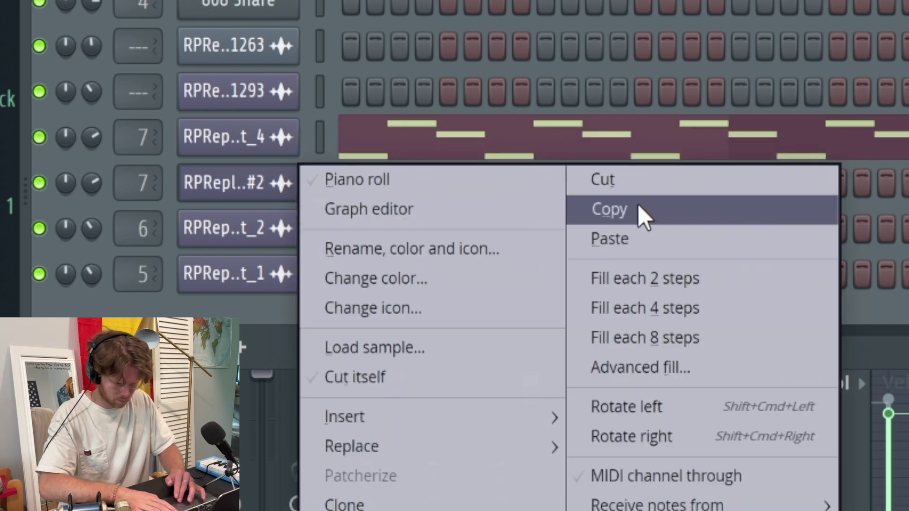
{"action": "left_click", "coordinate": [634, 240]}
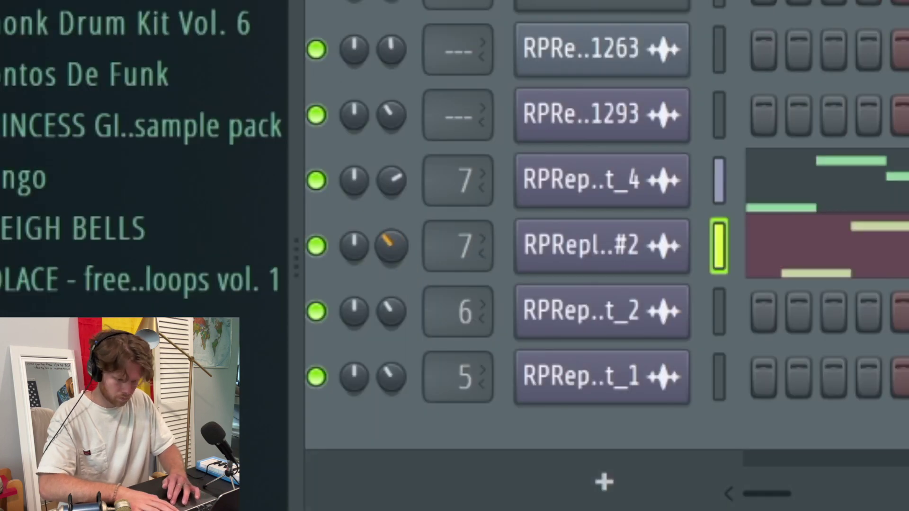
{"action": "left_click_drag", "start_coordinate": [386, 242], "coordinate": [357, 237]}
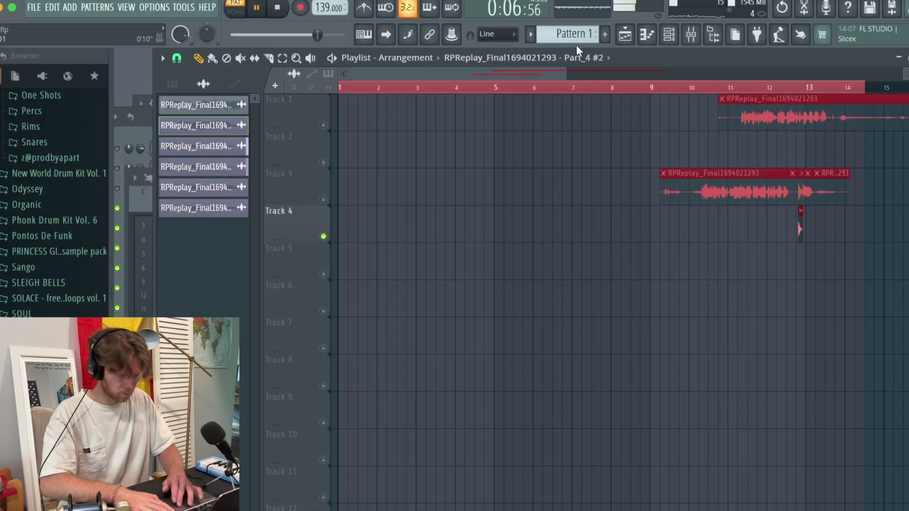
Place Pattern 1 on Track 4 at bar 5 of the playlist and remove the part after bar 9.
{"action": "left_click", "coordinate": [574, 31]}
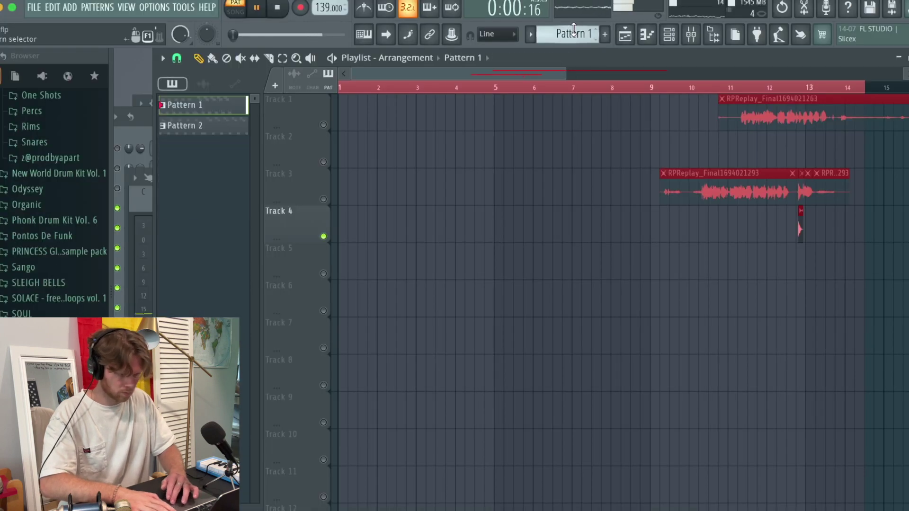
{"action": "left_click", "coordinate": [498, 234]}
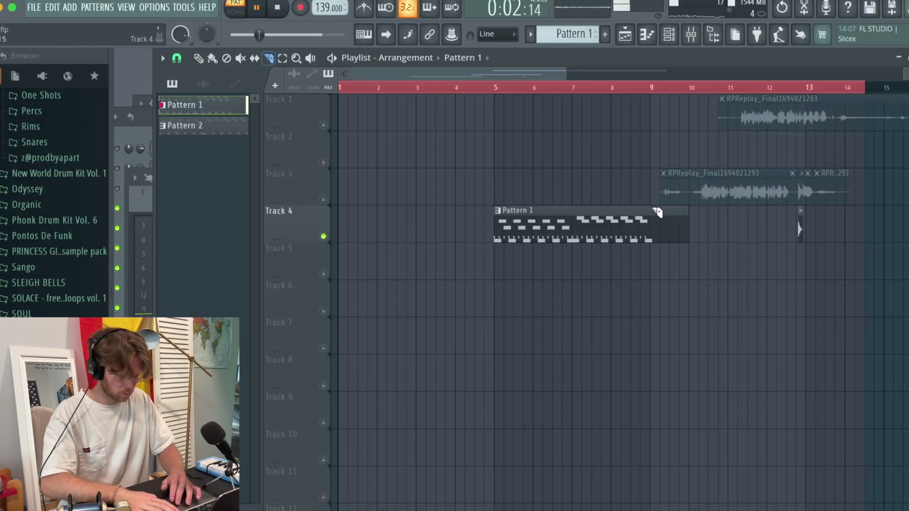
{"action": "right_click", "coordinate": [686, 232]}
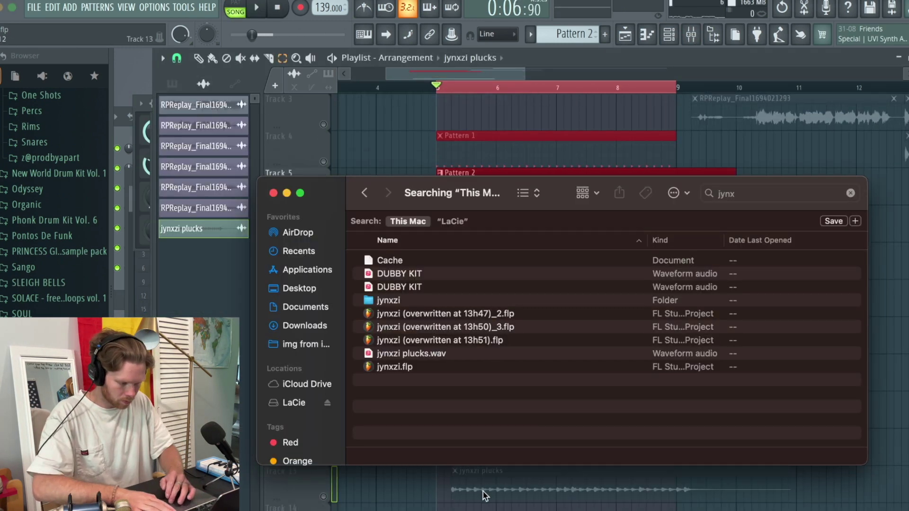
Place the jynxzi plucks audio clip in the playlist and move it up beneath Pattern 2 at bar 5.
{"action": "left_click_drag", "start_coordinate": [204, 228], "coordinate": [455, 478]}
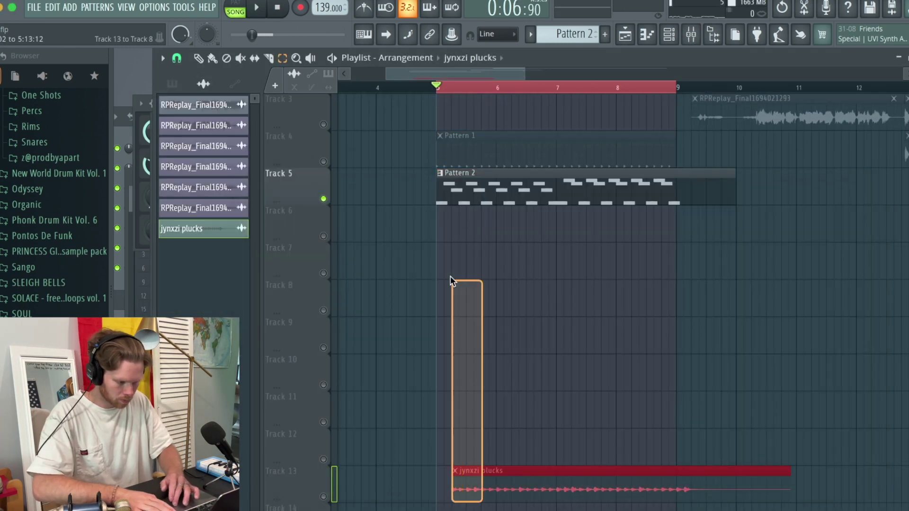
{"action": "left_click_drag", "start_coordinate": [525, 480], "coordinate": [499, 207]}
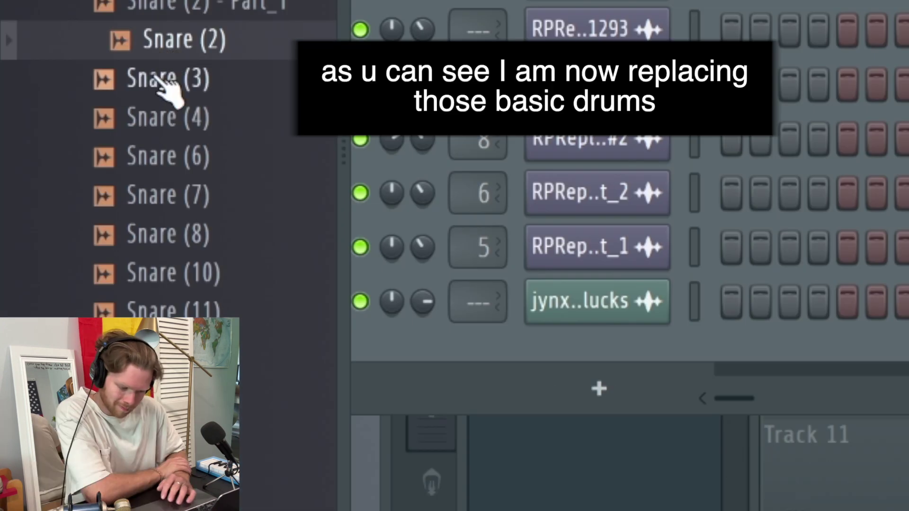
Replace the basic snare with Snare (6) and the 808 Kick with Kick (2) from the Phonk drum kit.
{"action": "key", "text": "Down"}
{"action": "key", "text": "Down"}
{"action": "key", "text": "Down"}
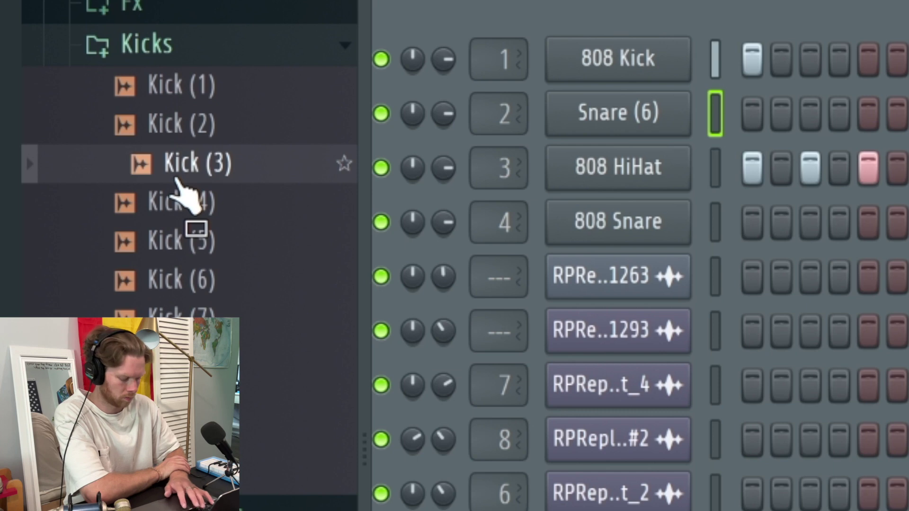
{"action": "key", "text": "Up"}
{"action": "key", "text": "Up"}
{"action": "key", "text": "Down"}
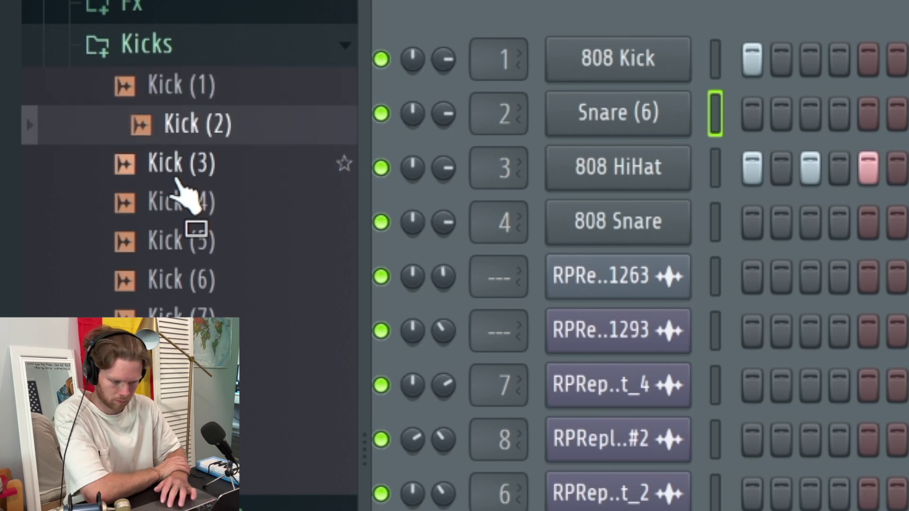
{"action": "left_click_drag", "start_coordinate": [201, 134], "coordinate": [601, 28]}
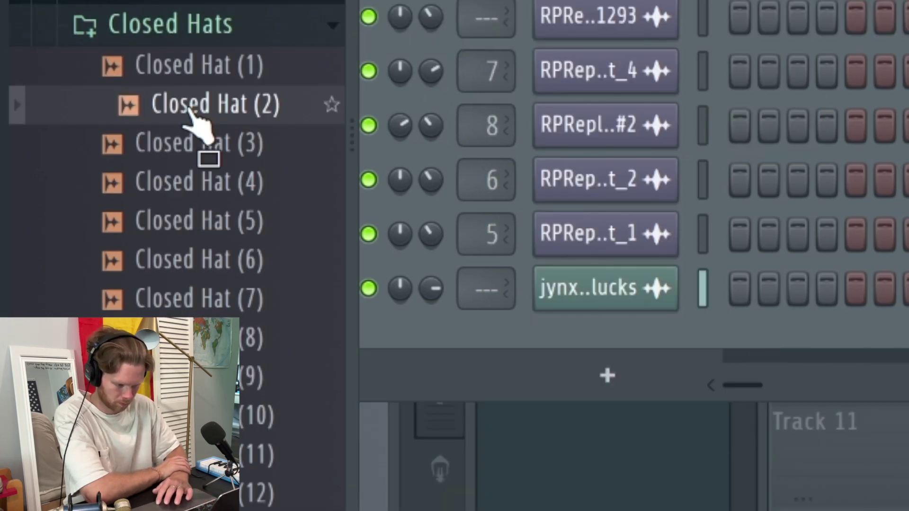
Add the Closed Hat (3) sample to the playlist as an audio clip and move it up to Track 5 within bar 5.
{"action": "left_click_drag", "start_coordinate": [192, 112], "coordinate": [213, 188]}
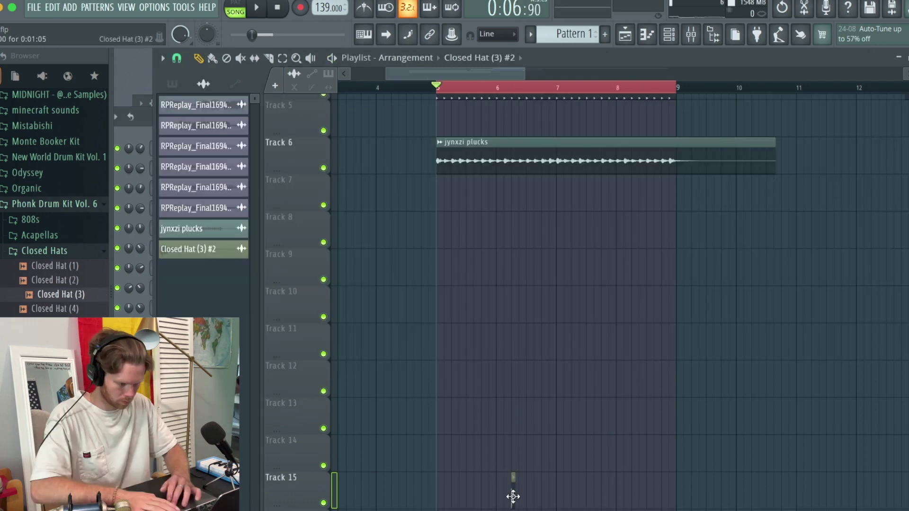
{"action": "left_click_drag", "start_coordinate": [511, 479], "coordinate": [478, 186]}
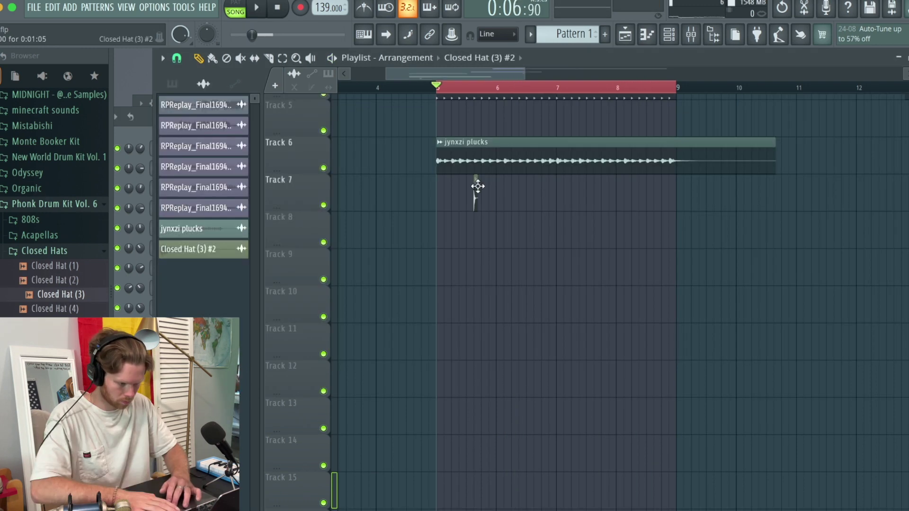
{"action": "scroll", "coordinate": [461, 120], "scroll_direction": "up", "scroll_amount": 4}
Reverse the Closed Hat (3) clip and position two copies of it near the end of bar 5 on Track 5.
{"action": "double_click", "coordinate": [460, 119]}
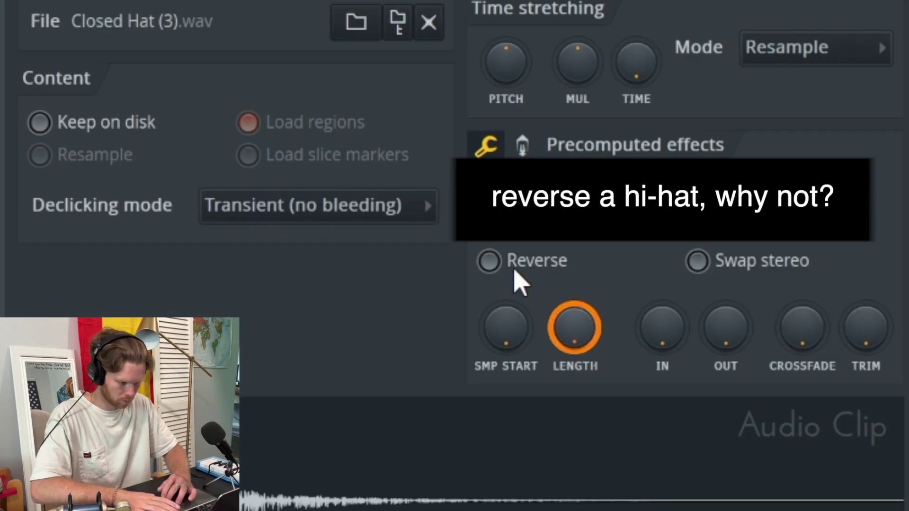
{"action": "left_click", "coordinate": [443, 361]}
{"action": "key", "text": "space"}
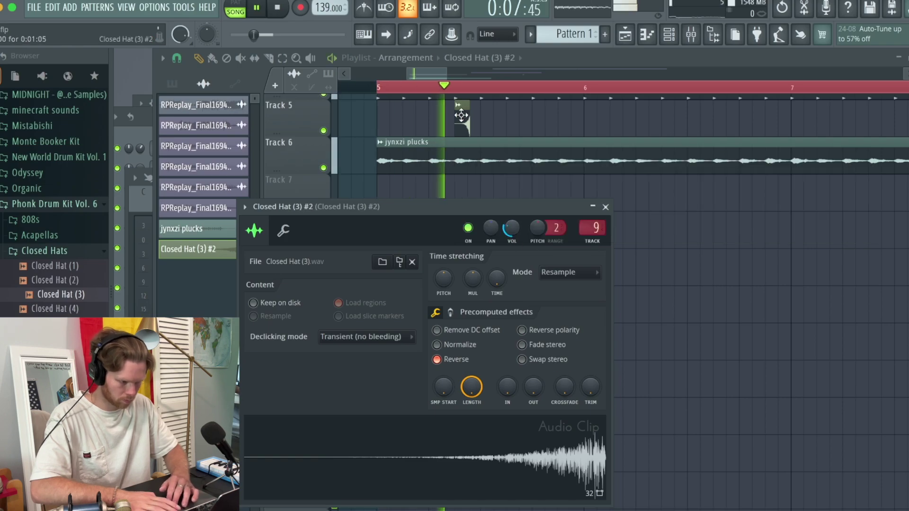
{"action": "scroll", "coordinate": [461, 115], "scroll_direction": "up", "scroll_amount": 2}
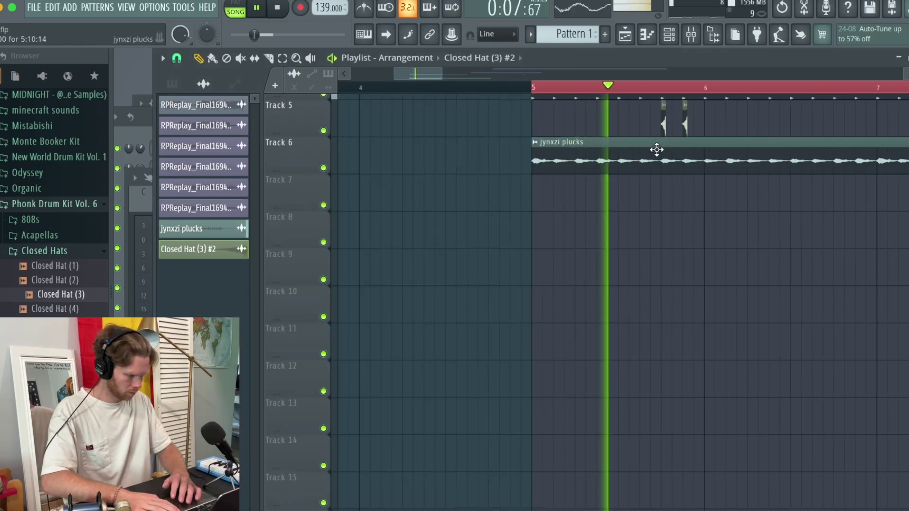
{"action": "scroll", "coordinate": [655, 161], "scroll_direction": "up", "scroll_amount": 1}
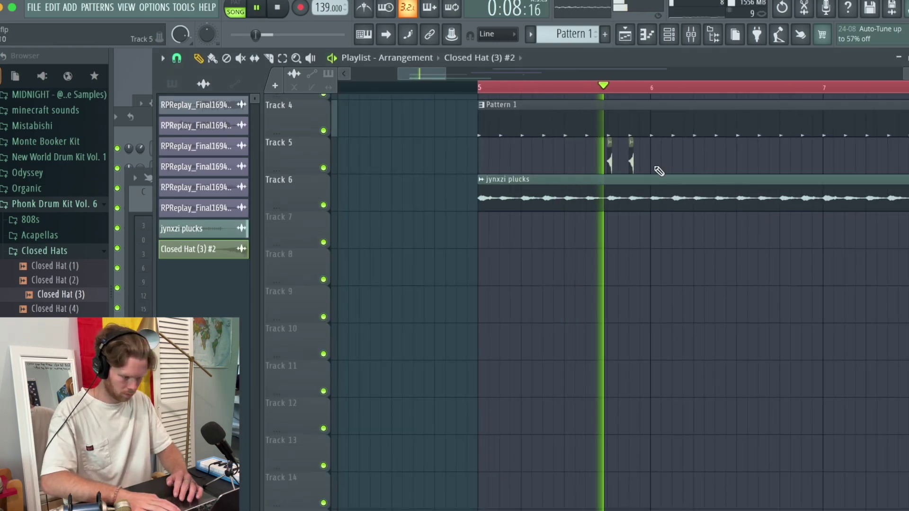
{"action": "double_click", "coordinate": [655, 182]}
{"action": "key", "text": "space"}
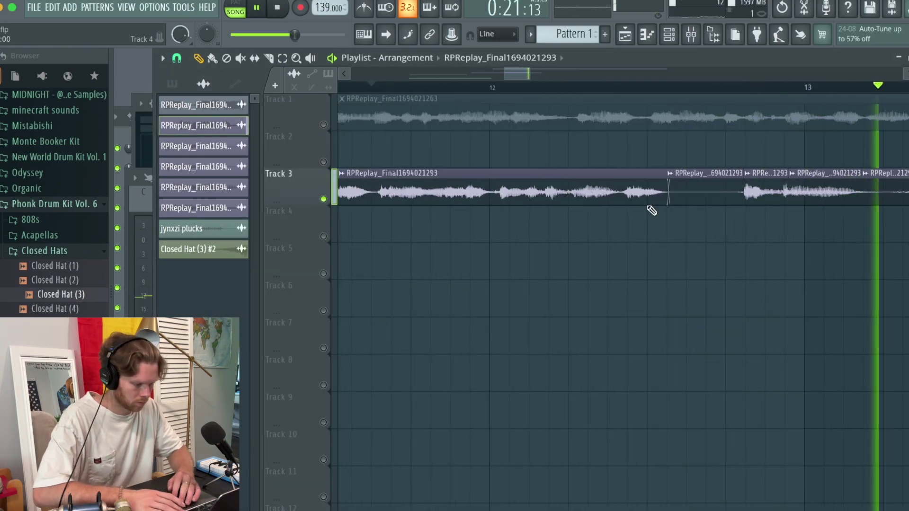
Extract the Part_5 vocal chop to Track 5 and cut away its portion before bar 13.
{"action": "left_click", "coordinate": [589, 88]}
{"action": "key", "text": "space"}
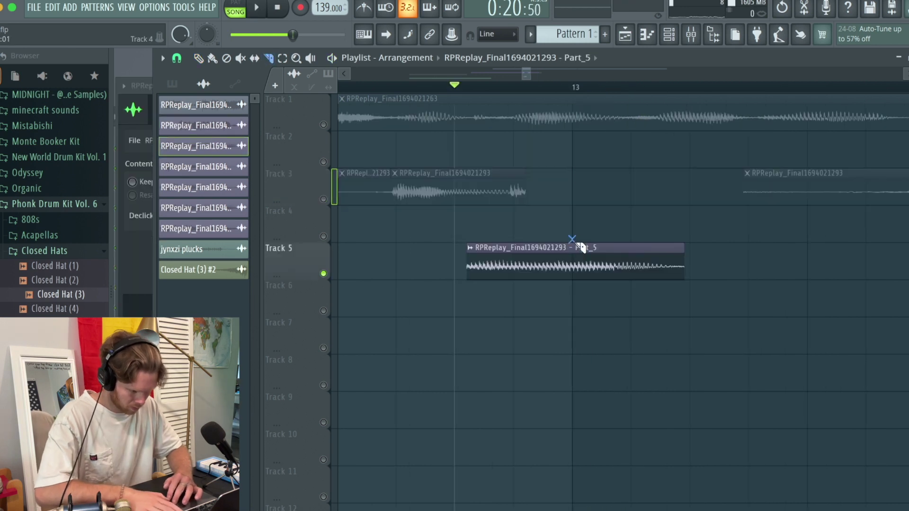
{"action": "left_click_drag", "start_coordinate": [577, 242], "coordinate": [572, 277]}
{"action": "key", "text": "e"}
{"action": "right_click", "coordinate": [561, 268]}
{"action": "key", "text": "p"}
{"action": "key", "text": "space"}
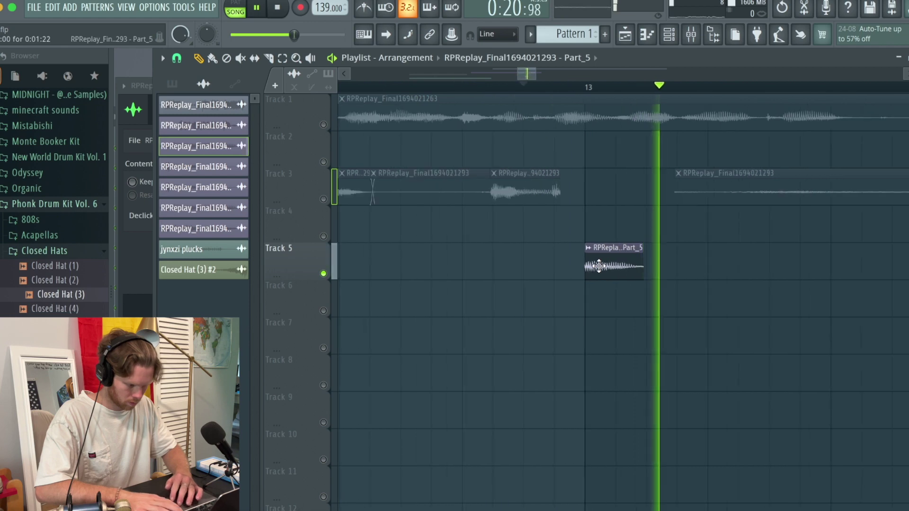
Stretch the Part_5 clip slightly longer and route it to mixer track 11 with Love Philter, Fast Dist, EQ, Hardcore and Convolver effects.
{"action": "left_click_drag", "start_coordinate": [636, 256], "coordinate": [743, 257]}
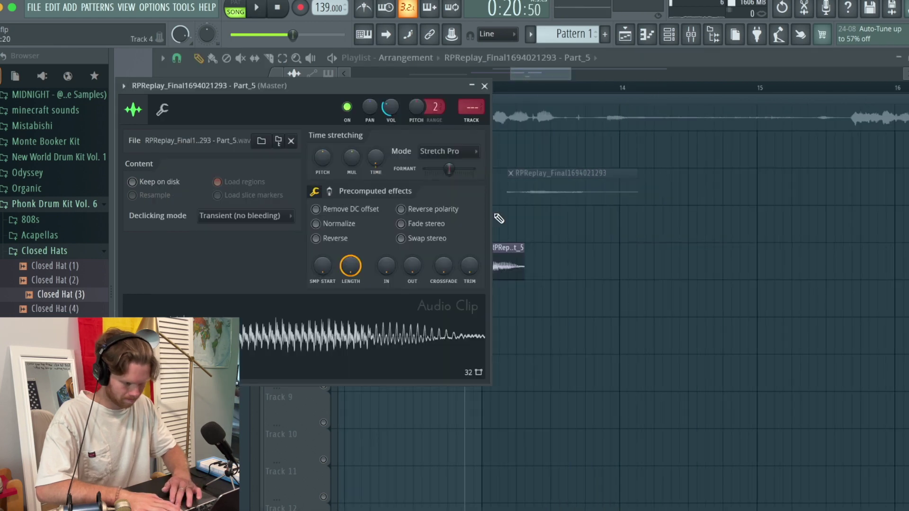
{"action": "double_click", "coordinate": [473, 122]}
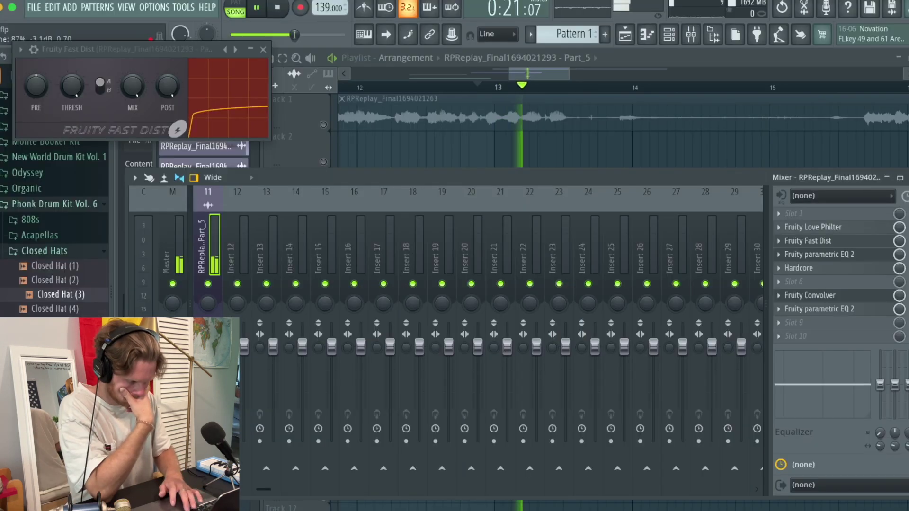
Raise the Part_5 clip's pitch by 1200 cents and audition it from bar 13.
{"action": "left_click", "coordinate": [536, 76]}
{"action": "double_click", "coordinate": [530, 256]}
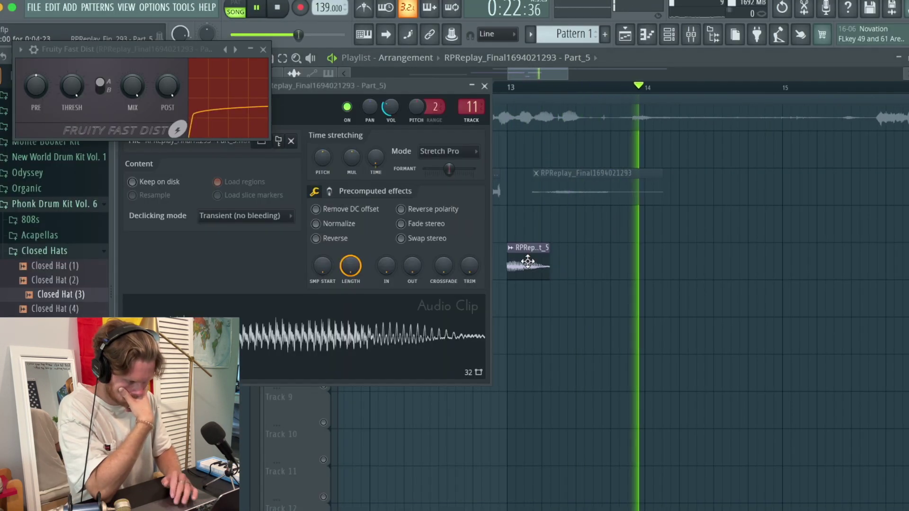
{"action": "key", "text": "space"}
{"action": "left_click_drag", "start_coordinate": [323, 155], "coordinate": [325, 158]}
{"action": "key", "text": "space"}
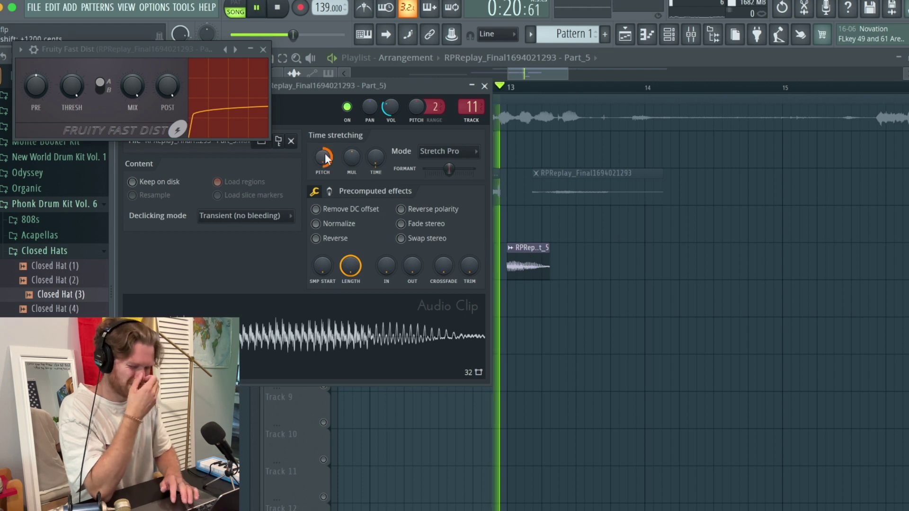
{"action": "key", "text": "space"}
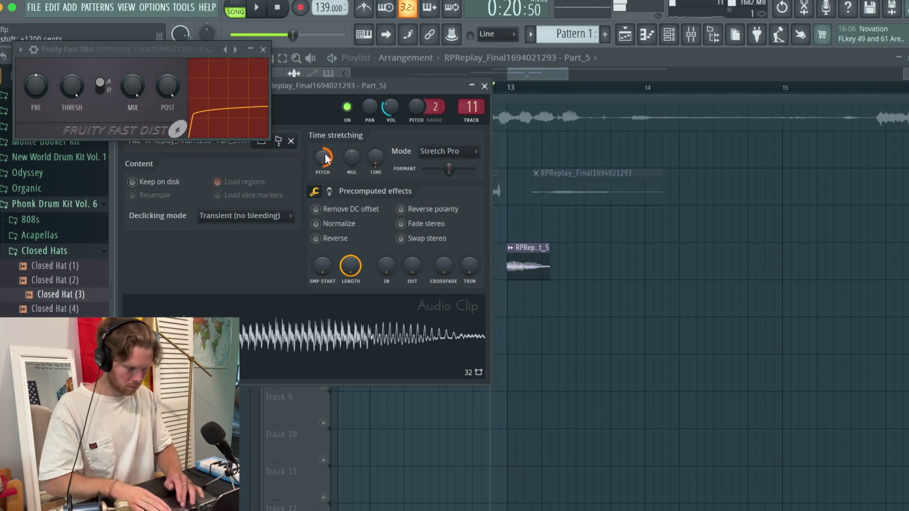
Adjust the wet level of the Fruity Convolver on the Part_5 mixer track while playing the clip.
{"action": "key", "text": "F9"}
{"action": "left_click", "coordinate": [815, 295]}
{"action": "key", "text": "space"}
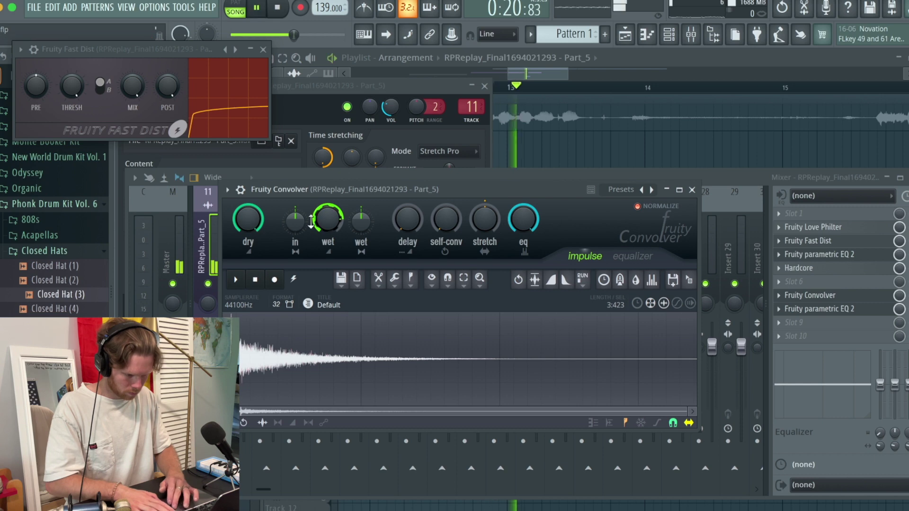
{"action": "left_click", "coordinate": [550, 67]}
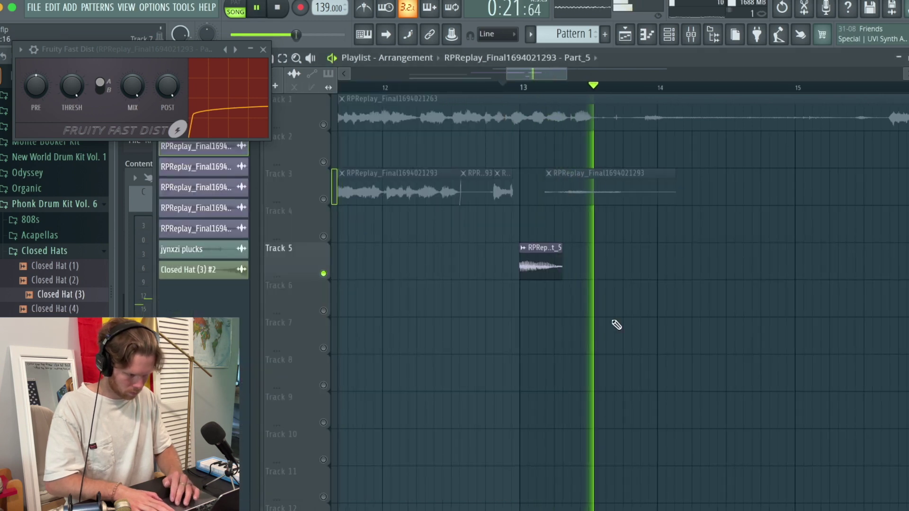
Render bar 13 as the WAV file "jynxzi done verb" and place it in the playlist on Track 6.
{"action": "key", "text": "space"}
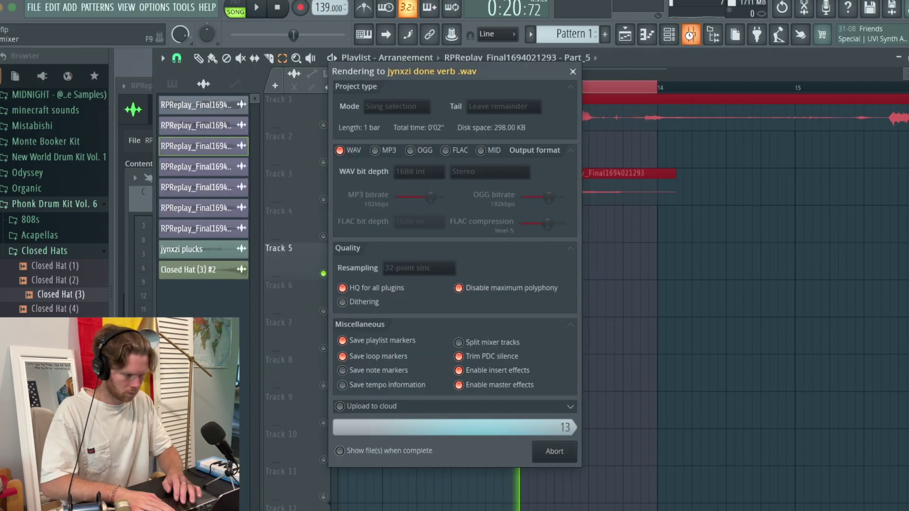
{"action": "left_click", "coordinate": [691, 39]}
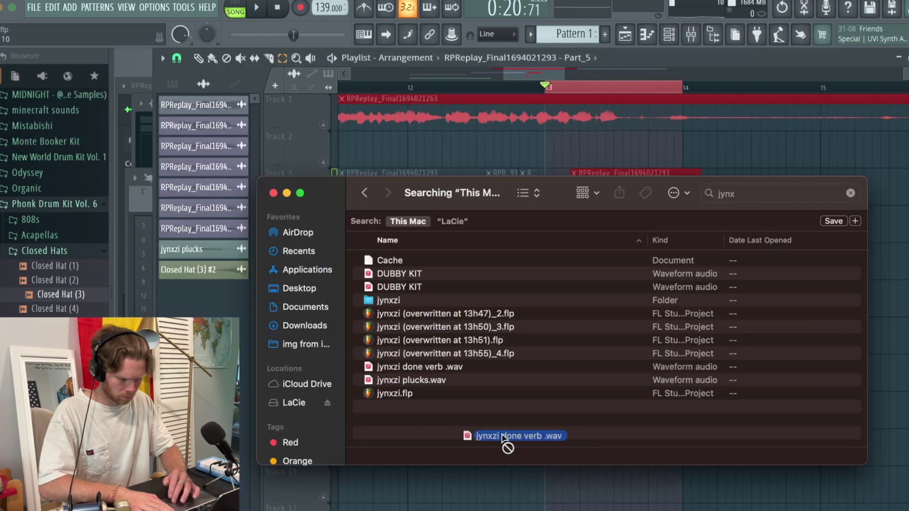
{"action": "left_click_drag", "start_coordinate": [504, 432], "coordinate": [554, 142]}
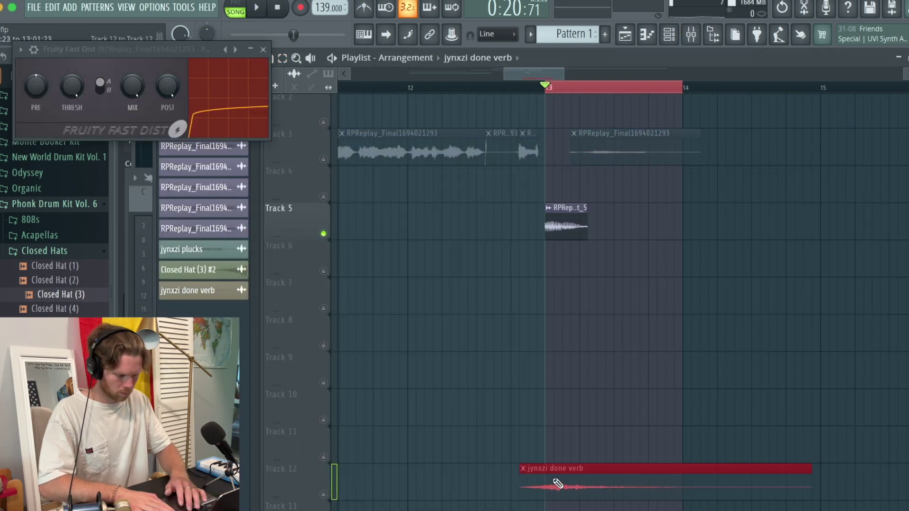
{"action": "left_click_drag", "start_coordinate": [554, 481], "coordinate": [608, 305]}
Slice off the start of the jynxzi done verb clip and move the remainder to begin at bar 13.
{"action": "key", "text": "space"}
{"action": "key", "text": "space"}
{"action": "scroll", "coordinate": [570, 236], "scroll_direction": "up", "scroll_amount": 3}
{"action": "key", "text": "c"}
{"action": "right_click", "coordinate": [585, 270]}
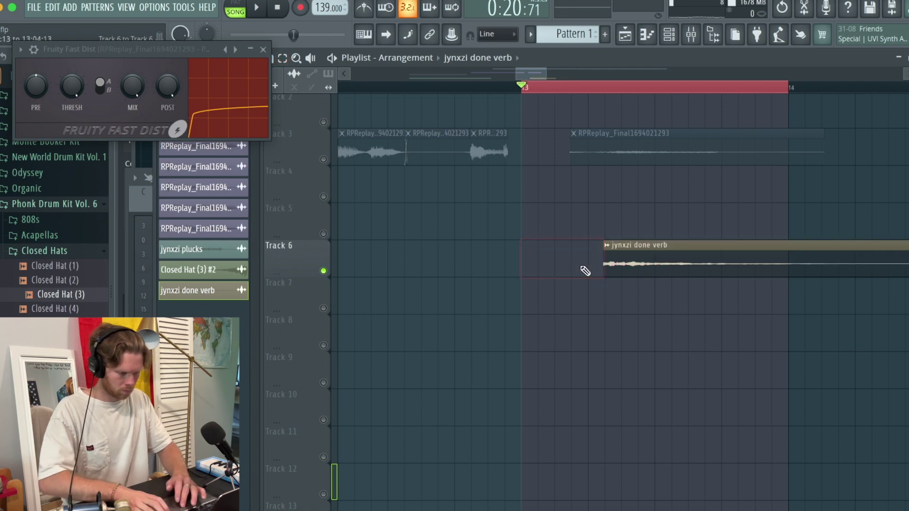
{"action": "left_click_drag", "start_coordinate": [637, 251], "coordinate": [574, 253]}
{"action": "key", "text": "space"}
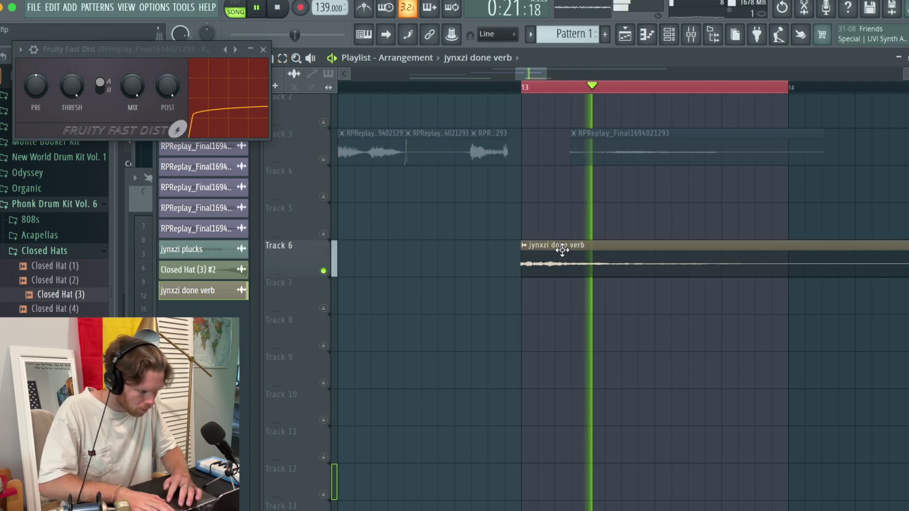
{"action": "scroll", "coordinate": [562, 251], "scroll_direction": "down", "scroll_amount": 2}
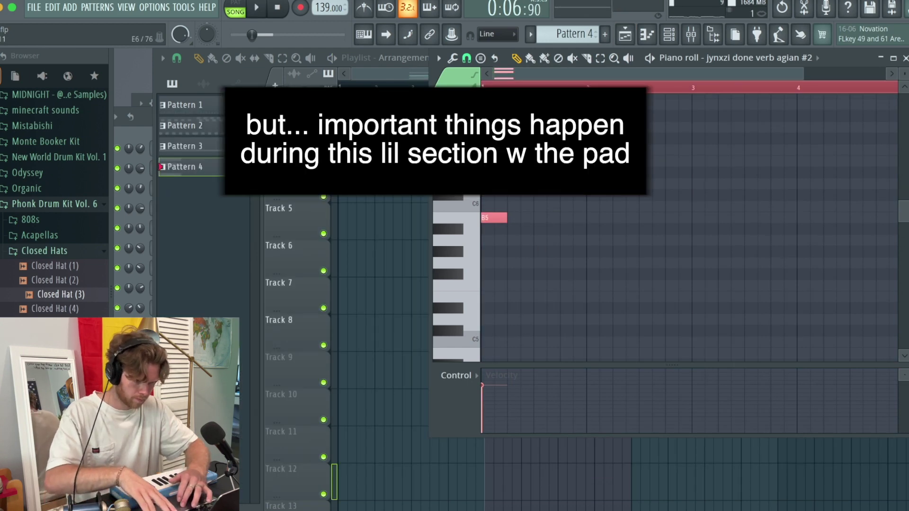
Build a B5, D#6, F6 chord at bar 1 of Pattern 4 and copy it just before bar 2, early in bar 2, and at bar 3.
{"action": "left_click_drag", "start_coordinate": [484, 154], "coordinate": [589, 154]}
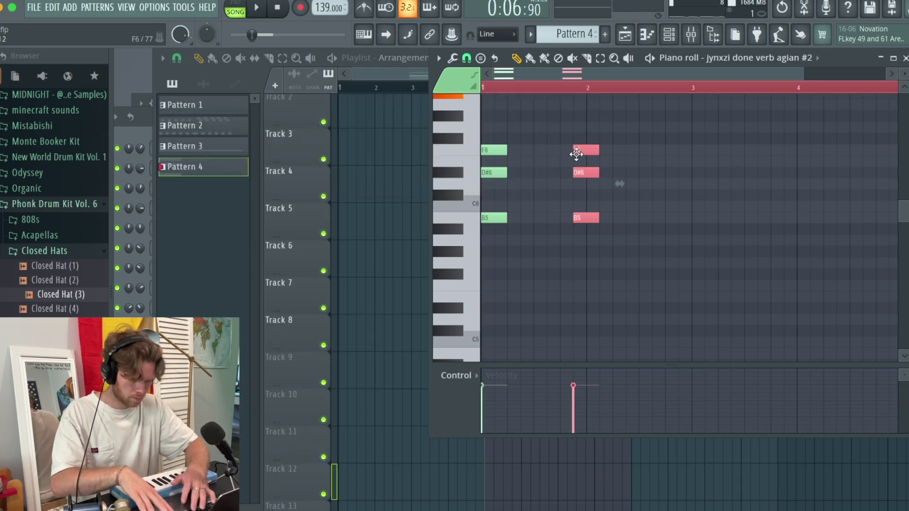
{"action": "key", "text": "space"}
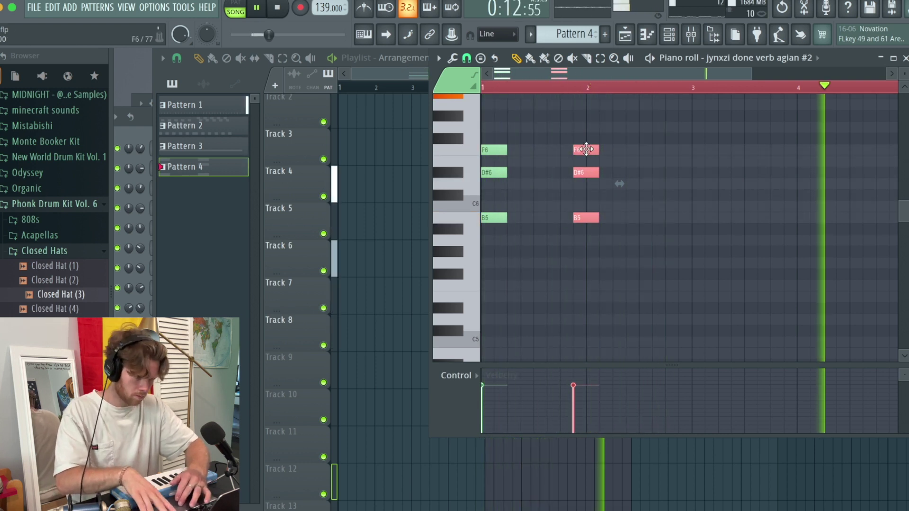
{"action": "left_click_drag", "start_coordinate": [581, 152], "coordinate": [621, 158]}
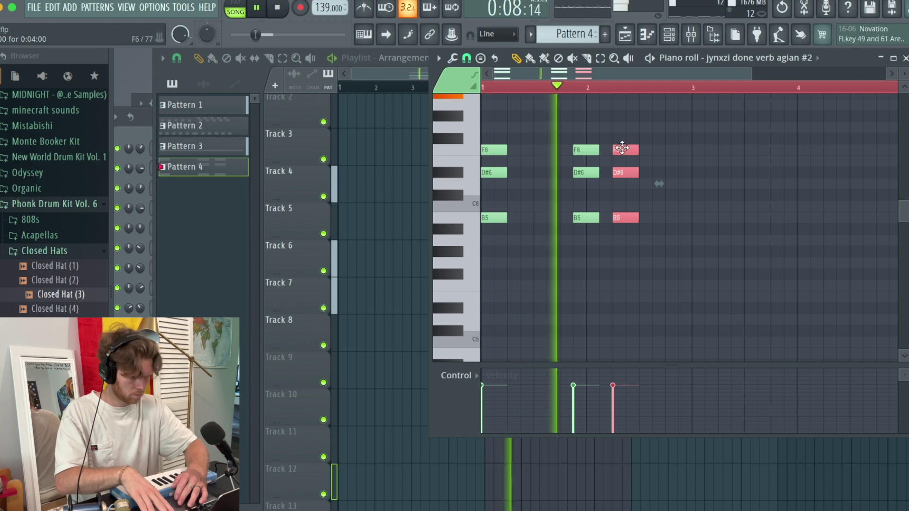
{"action": "left_click_drag", "start_coordinate": [622, 148], "coordinate": [701, 150]}
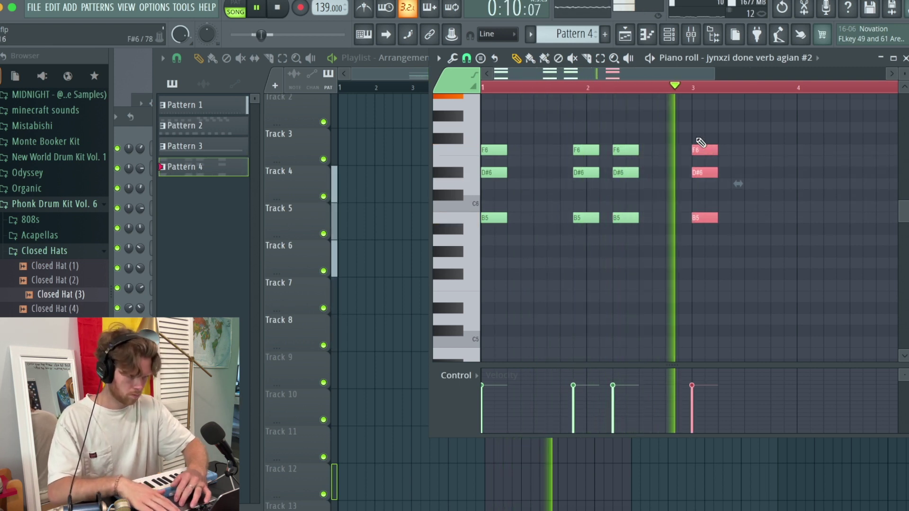
Change the bar 3 chord to B5, F6, F#6 and copy it just before bar 4 and twice within bar 4.
{"action": "key", "text": "space"}
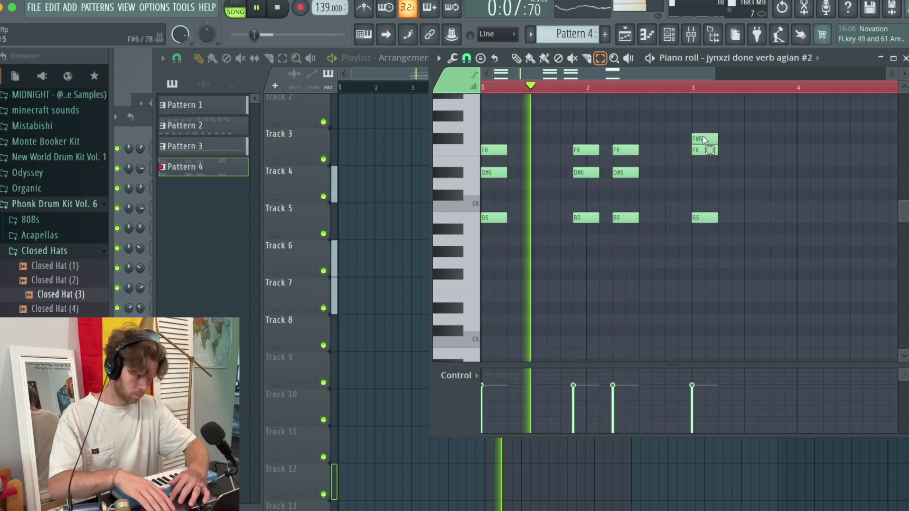
{"action": "left_click_drag", "start_coordinate": [701, 139], "coordinate": [706, 244]}
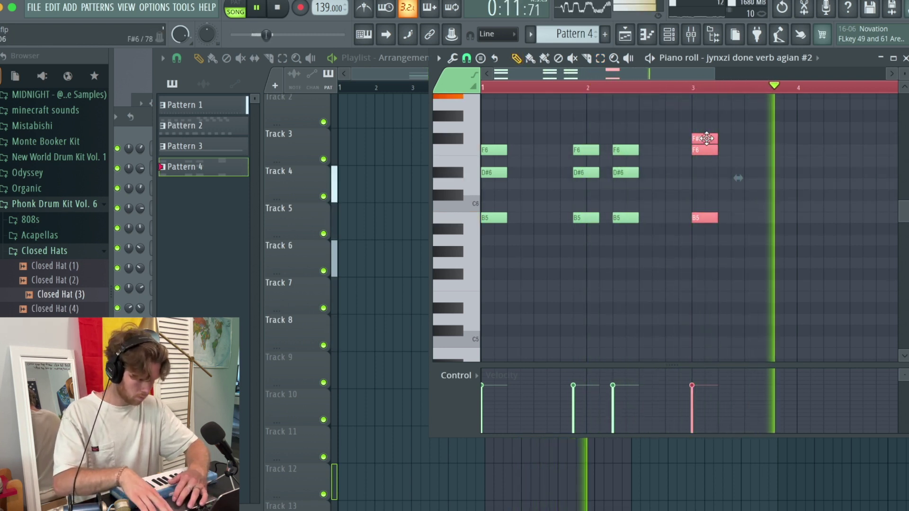
{"action": "left_click_drag", "start_coordinate": [701, 141], "coordinate": [839, 141]}
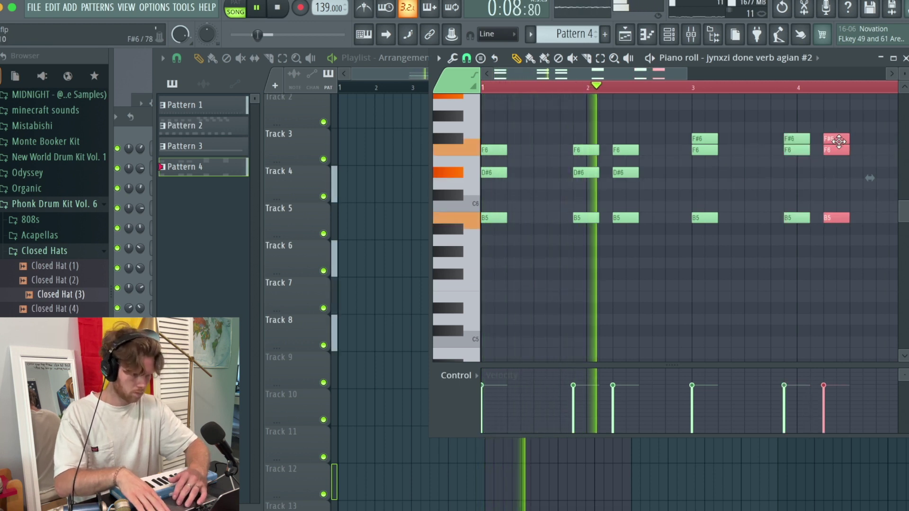
{"action": "scroll", "coordinate": [838, 141], "scroll_direction": "down", "scroll_amount": 2}
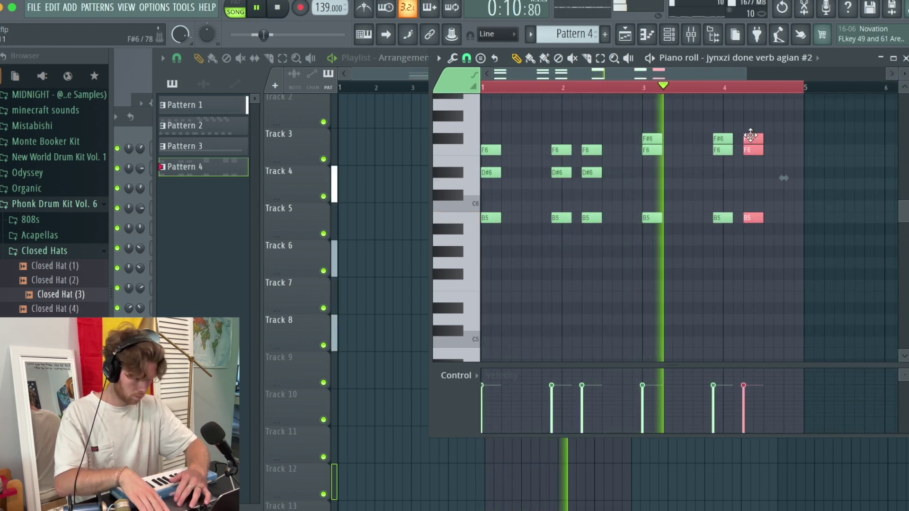
{"action": "left_click_drag", "start_coordinate": [750, 139], "coordinate": [780, 139]}
Render the Pattern 4 chord stabs as the WAV file "jynxzi stab again" and place it on Track 8 at bar 5.
{"action": "left_click", "coordinate": [691, 34]}
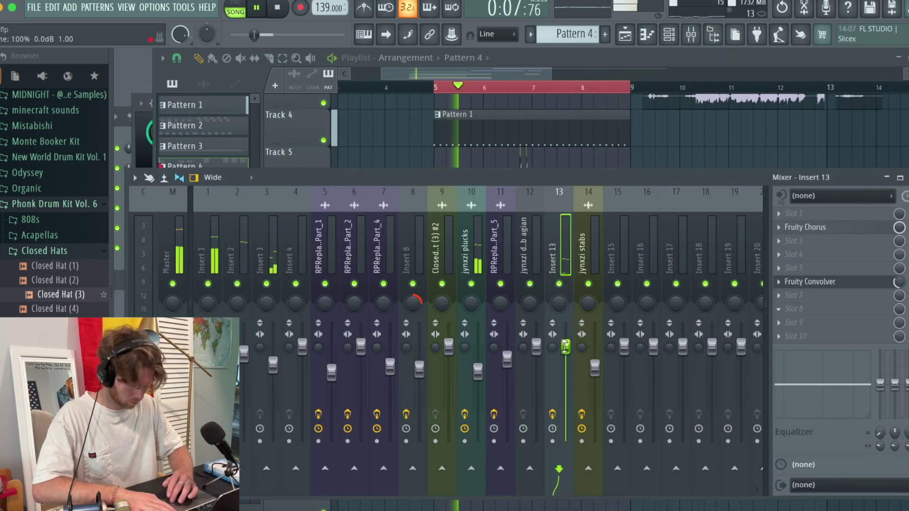
{"action": "left_click", "coordinate": [647, 35]}
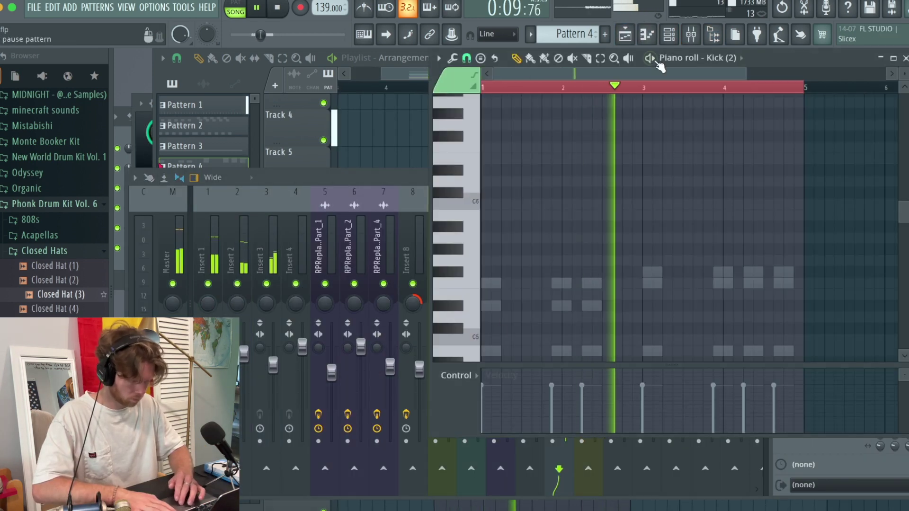
{"action": "key", "text": "F6"}
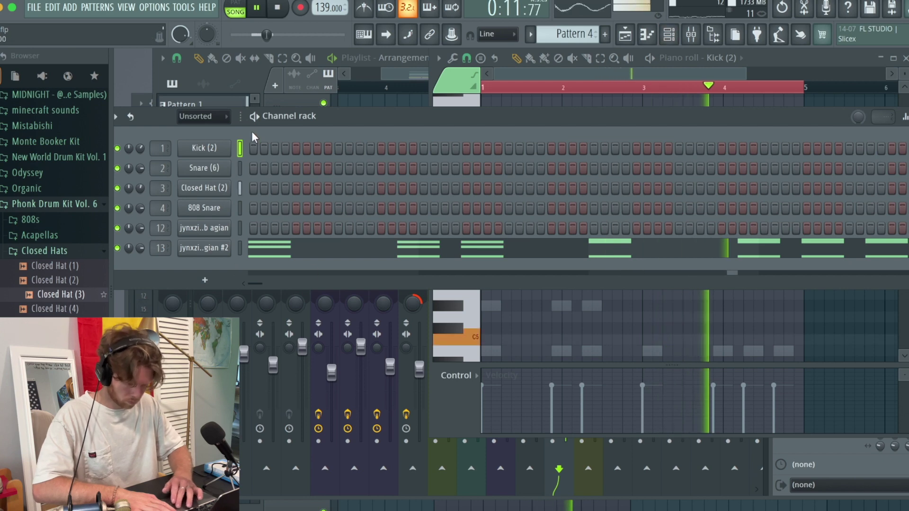
{"action": "key", "text": "super+r"}
{"action": "key", "text": "Return"}
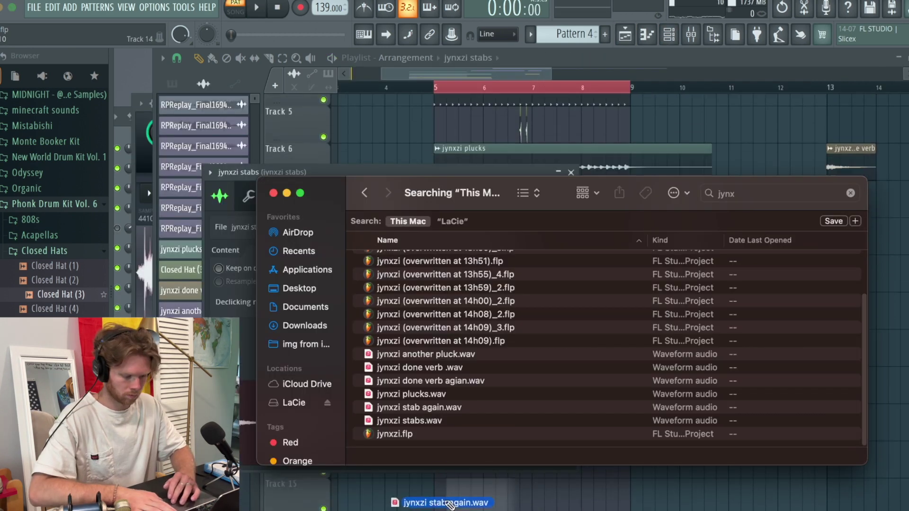
{"action": "left_click_drag", "start_coordinate": [452, 502], "coordinate": [462, 197]}
{"action": "key", "text": "space"}
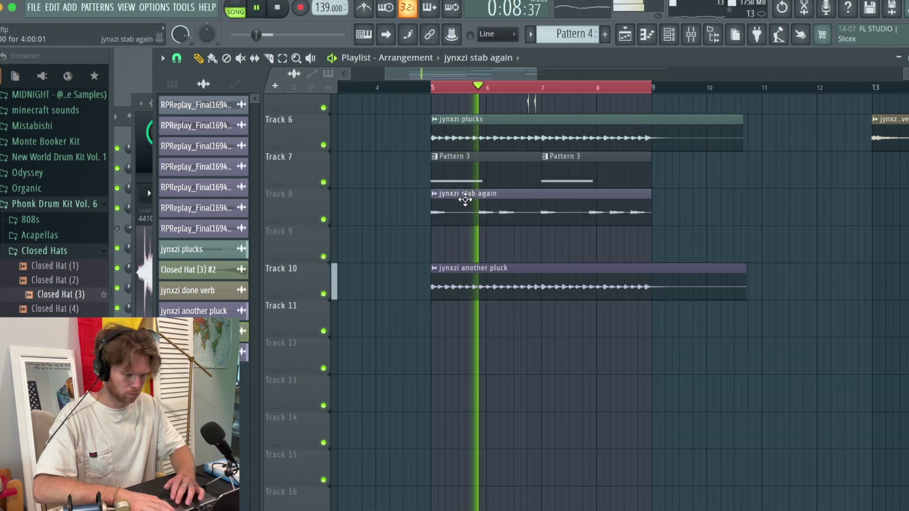
Set the jynxzi stab again clip's time-stretching mode to Stretch Pro and route it to mixer track 15.
{"action": "double_click", "coordinate": [465, 198]}
{"action": "left_click", "coordinate": [550, 255]}
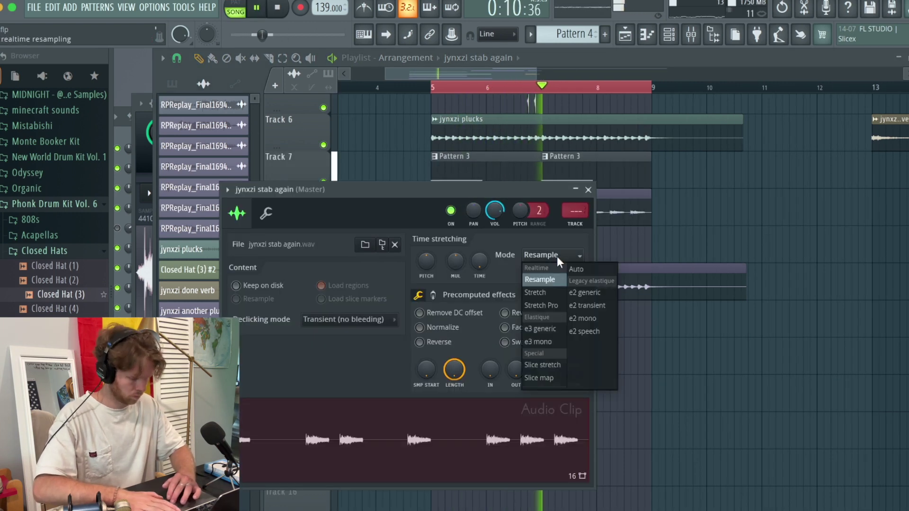
{"action": "left_click", "coordinate": [552, 305]}
{"action": "left_click", "coordinate": [576, 212]}
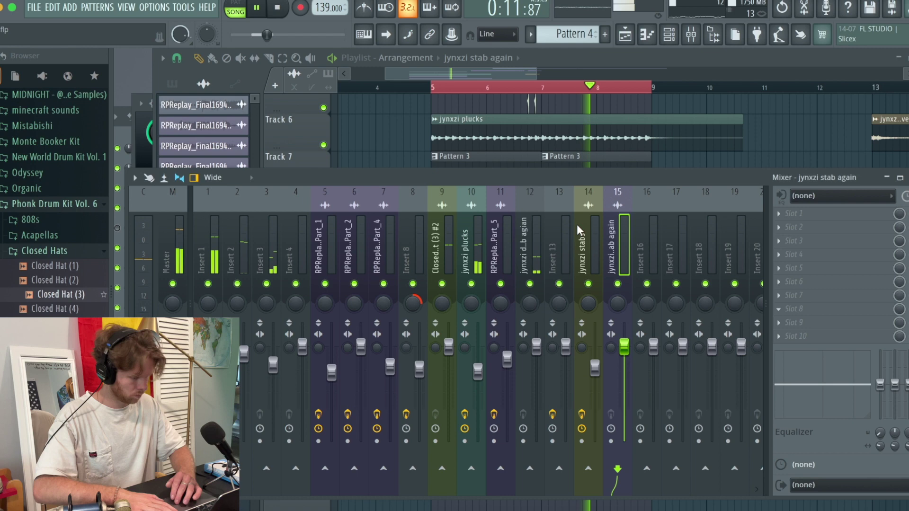
Delete both Pattern 3 clips from Track 7 between bars 5 and 9.
{"action": "left_click", "coordinate": [601, 163]}
{"action": "right_click", "coordinate": [436, 176]}
{"action": "right_click", "coordinate": [604, 171]}
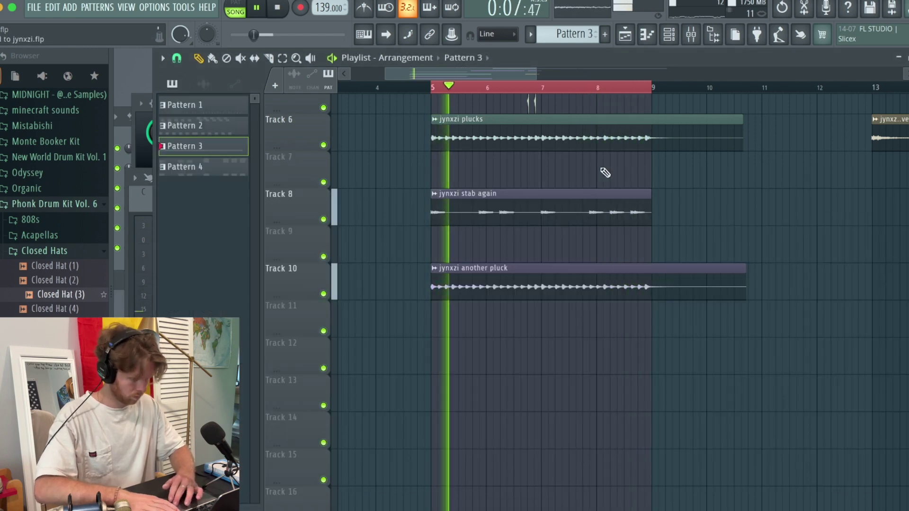
Add Fruity Parametric EQ 2 to the jynxzi stab again mixer track and pull its highest band down toward the mids.
{"action": "double_click", "coordinate": [605, 208]}
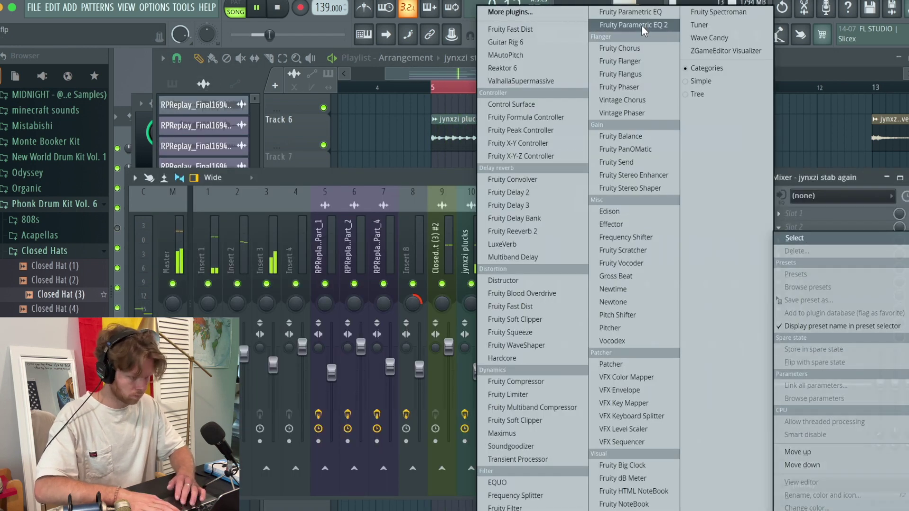
{"action": "left_click", "coordinate": [642, 26]}
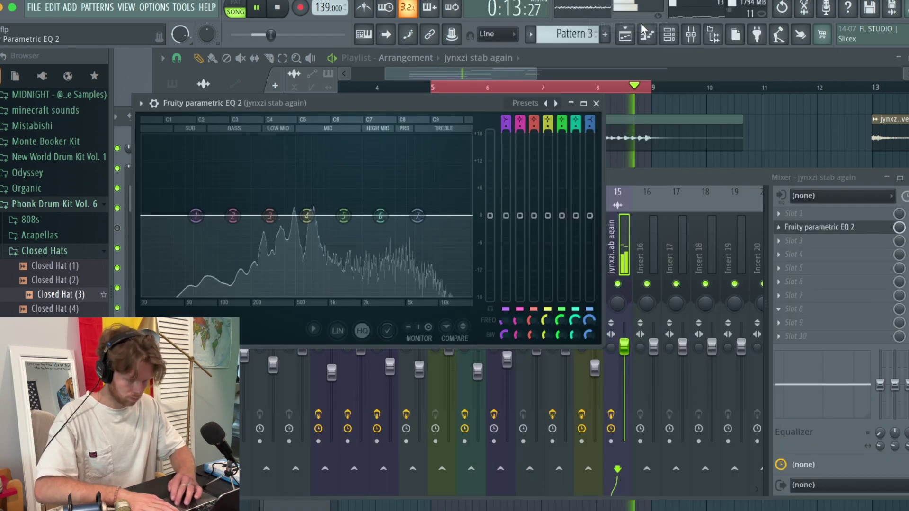
{"action": "left_click_drag", "start_coordinate": [415, 237], "coordinate": [343, 291]}
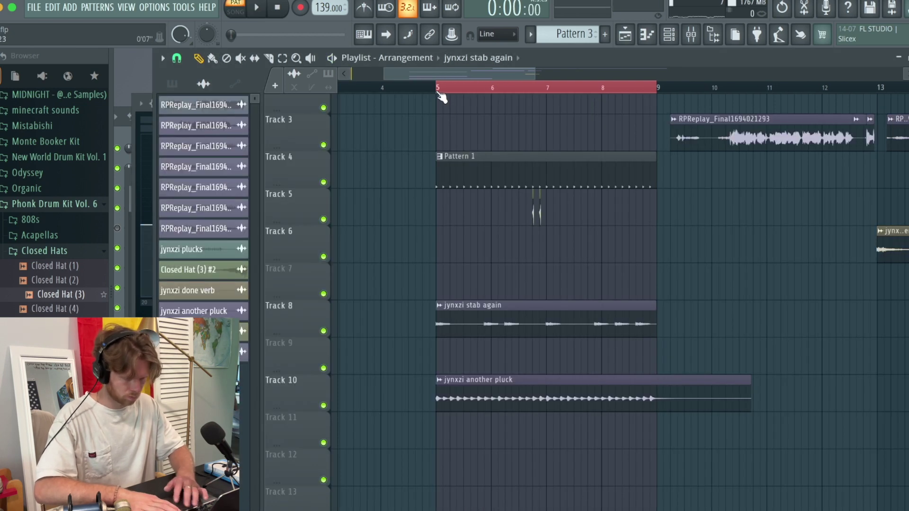
Play the loop from bar 5 to bar 9 and review how the drum, stab and pluck clips fit together.
{"action": "key", "text": "space"}
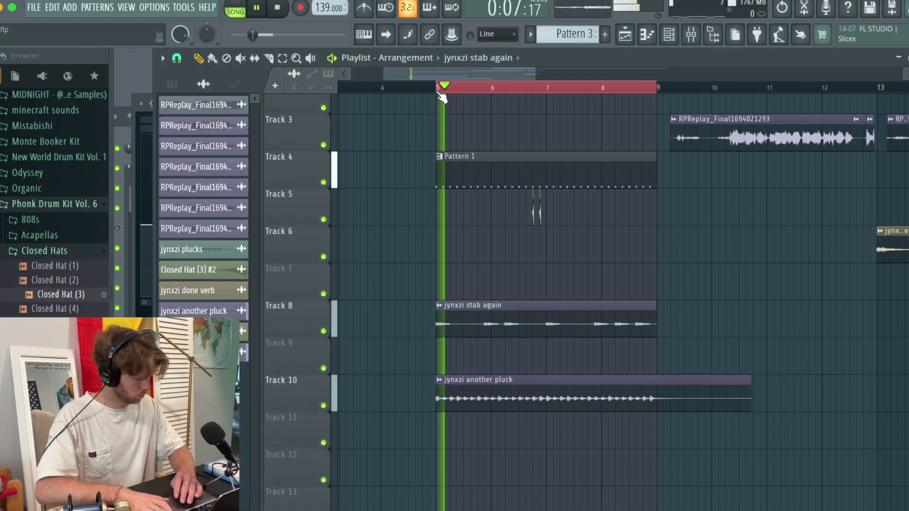
{"action": "double_click", "coordinate": [476, 409]}
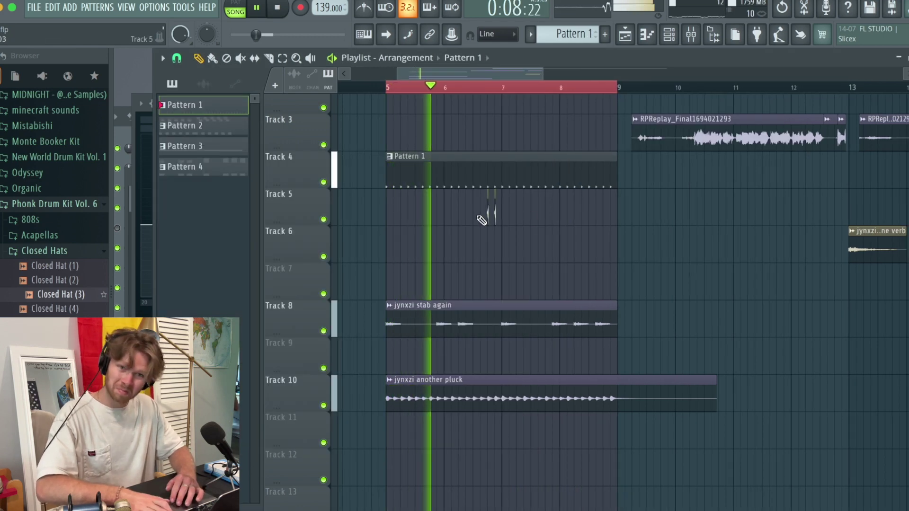
{"action": "scroll", "coordinate": [482, 216], "scroll_direction": "down", "scroll_amount": 2}
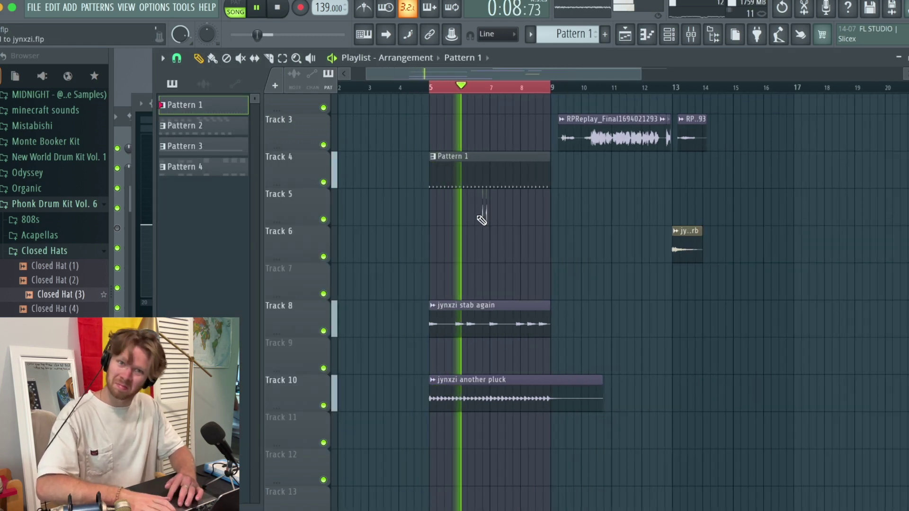
{"action": "scroll", "coordinate": [482, 219], "scroll_direction": "down", "scroll_amount": 1}
{"action": "scroll", "coordinate": [482, 219], "scroll_direction": "up", "scroll_amount": 3}
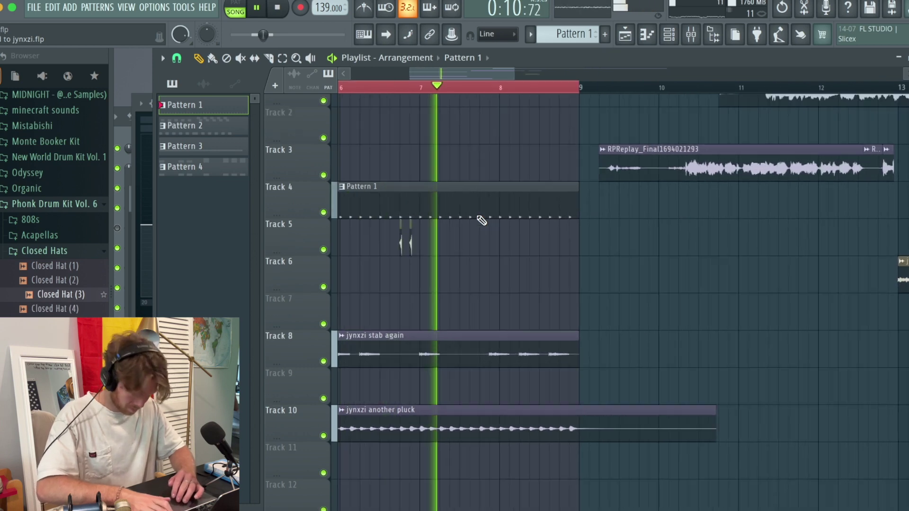
{"action": "scroll", "coordinate": [478, 218], "scroll_direction": "left", "scroll_amount": 2}
{"action": "scroll", "coordinate": [478, 276], "scroll_direction": "down", "scroll_amount": 2}
{"action": "scroll", "coordinate": [480, 276], "scroll_direction": "down", "scroll_amount": 3}
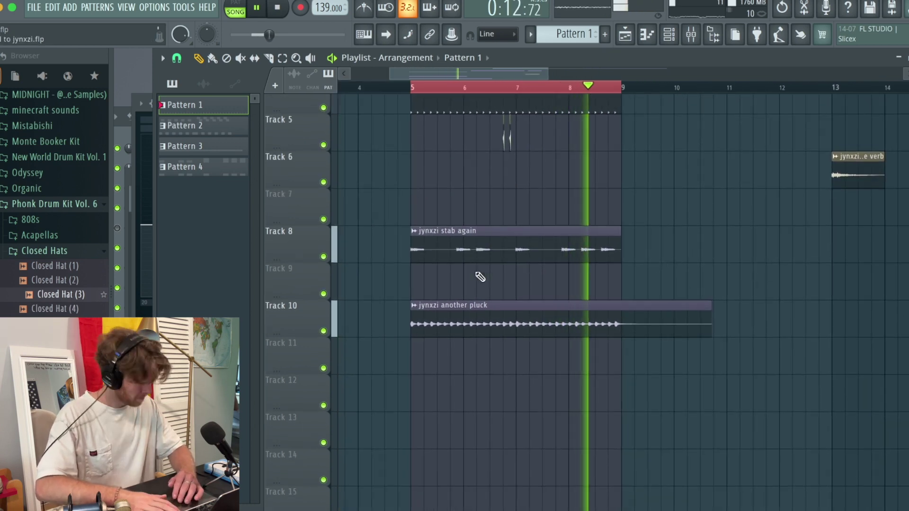
{"action": "scroll", "coordinate": [480, 277], "scroll_direction": "up", "scroll_amount": 3}
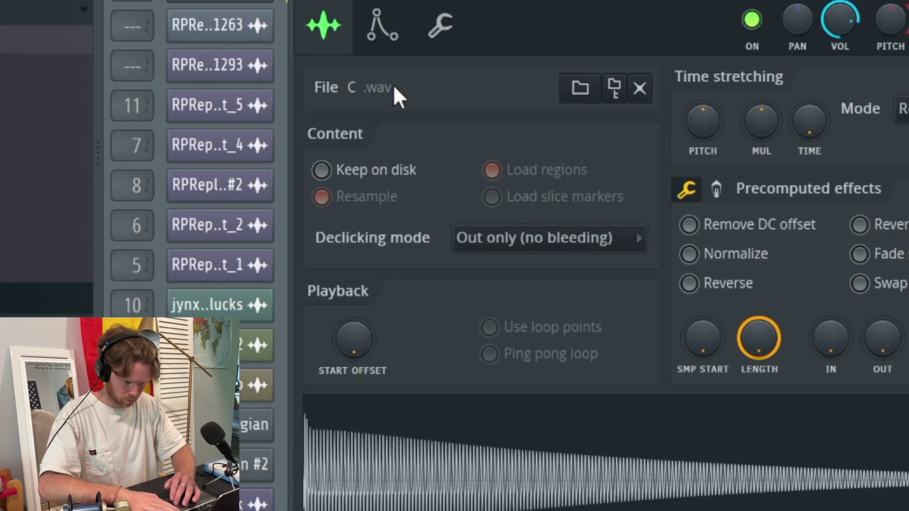
Adjust the envelope of the 808 sample C and add two more D#6 notes to its line in bar 1 of Pattern 1.
{"action": "left_click", "coordinate": [379, 24]}
{"action": "left_click_drag", "start_coordinate": [421, 284], "coordinate": [421, 256]}
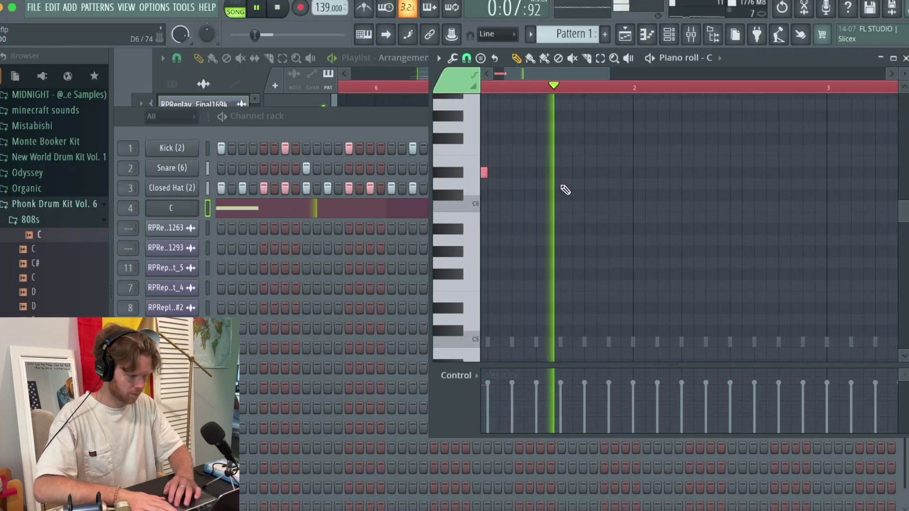
{"action": "left_click", "coordinate": [518, 174]}
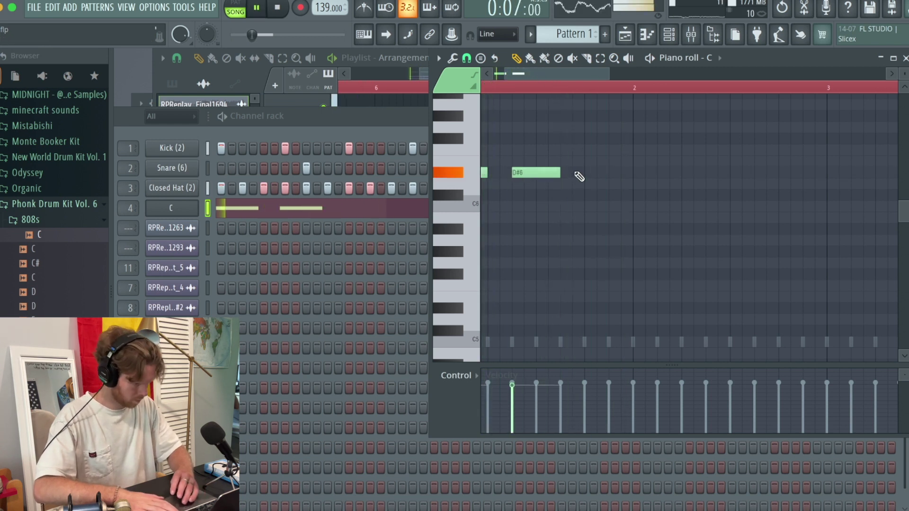
{"action": "key", "text": "space"}
{"action": "left_click", "coordinate": [590, 171]}
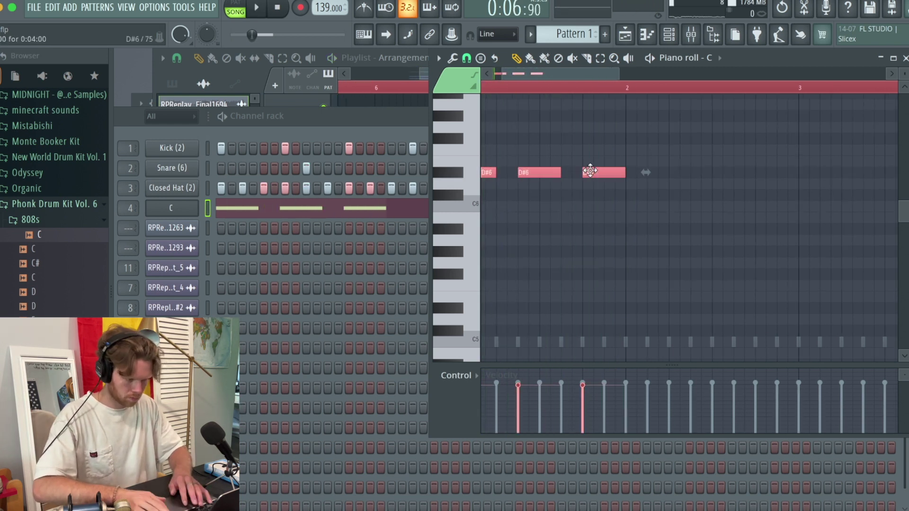
{"action": "left_click", "coordinate": [363, 119]}
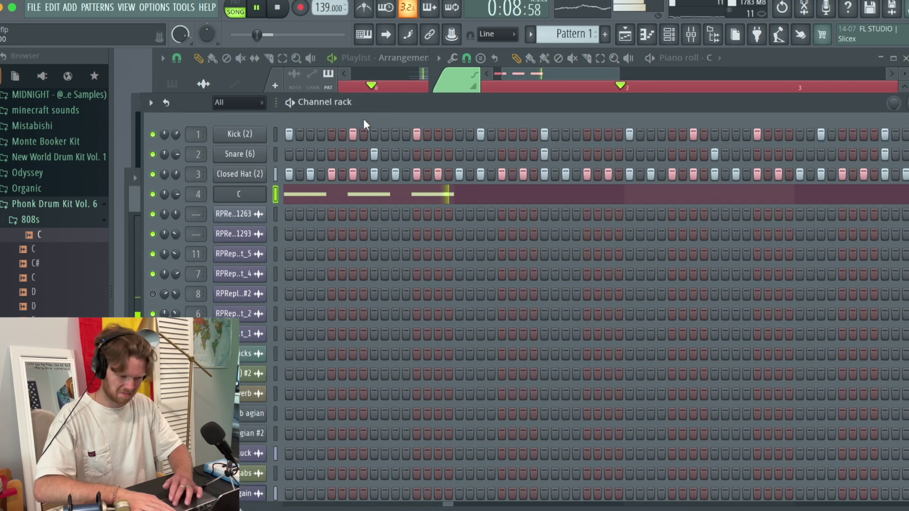
Continue the 808 line with D#5 notes through bar 2, five A#5 notes across bars 3 and 4, and two short C#6 notes at the end.
{"action": "left_click", "coordinate": [540, 238]}
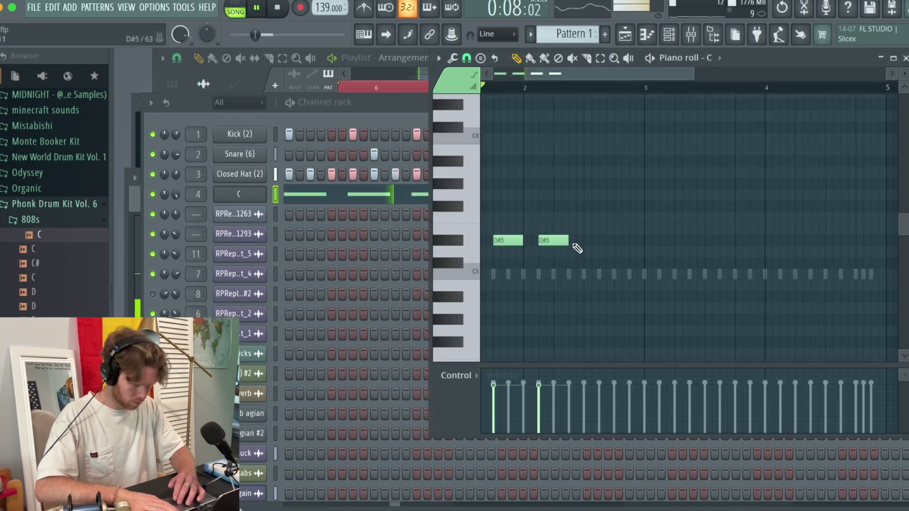
{"action": "left_click", "coordinate": [587, 241]}
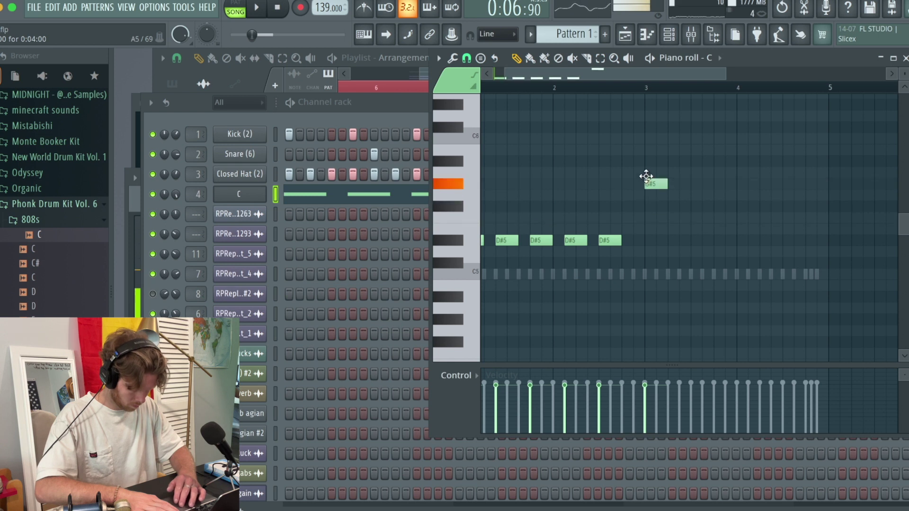
{"action": "left_click", "coordinate": [687, 162]}
{"action": "left_click", "coordinate": [718, 161]}
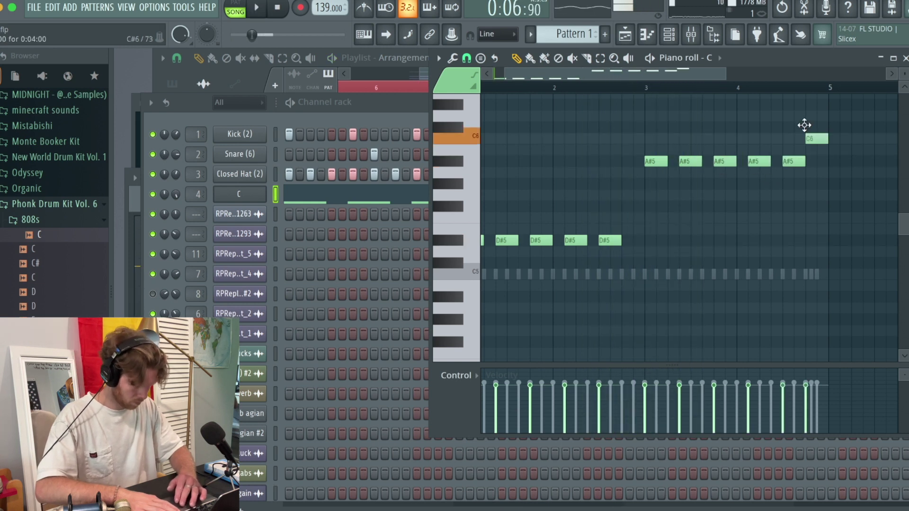
{"action": "scroll", "coordinate": [815, 127], "scroll_direction": "up", "scroll_amount": 3}
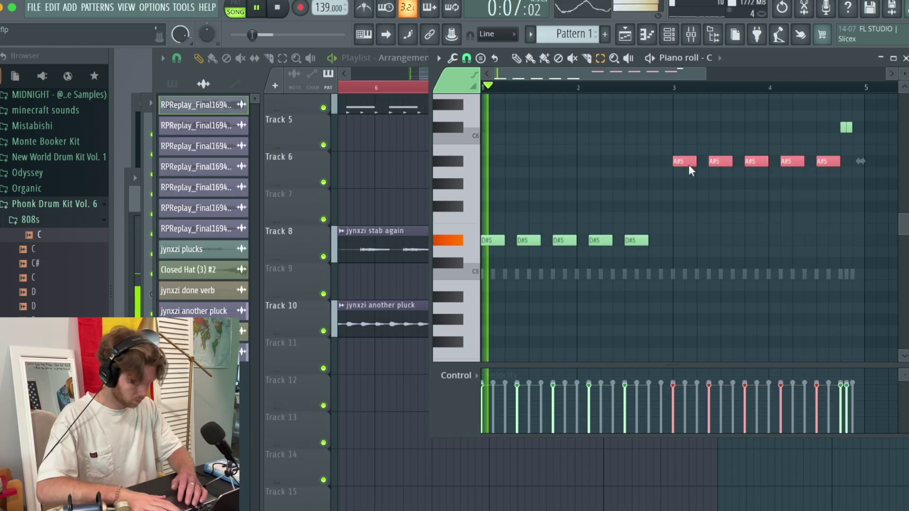
Transpose the five A#5 808 notes in bars 3 and 4 down an octave and up four semitones.
{"action": "key", "text": "ctrl+Down"}
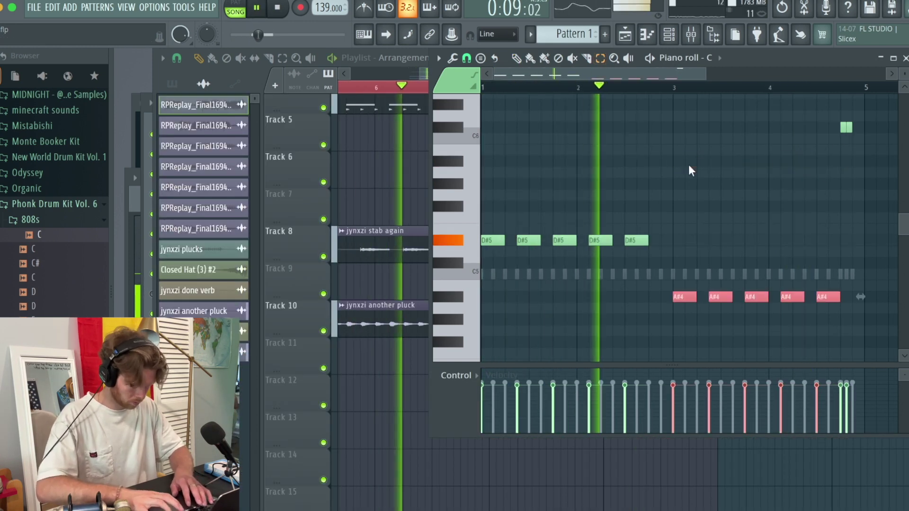
{"action": "key", "text": "Up"}
{"action": "key", "text": "Up"}
{"action": "key", "text": "Up"}
{"action": "key", "text": "Up"}
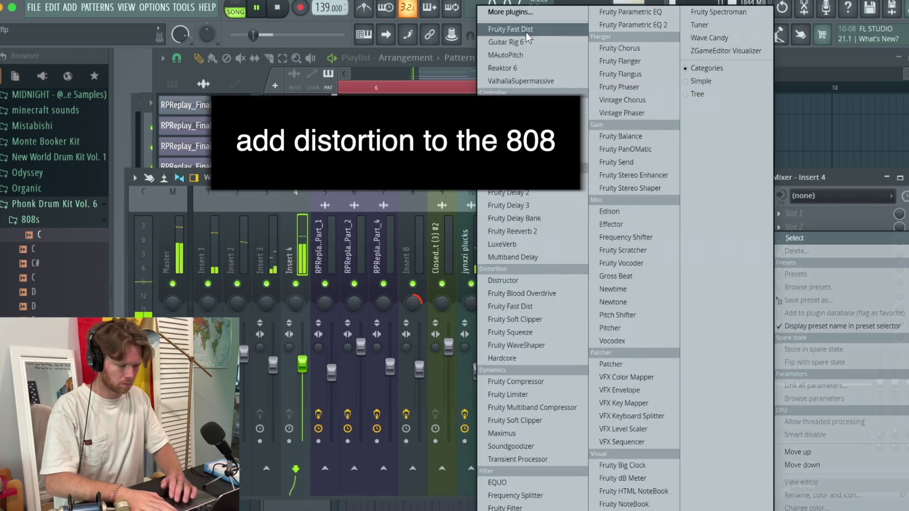
Add Fruity Fast Dist to the 808's mixer track, Insert 4.
{"action": "left_click", "coordinate": [526, 33]}
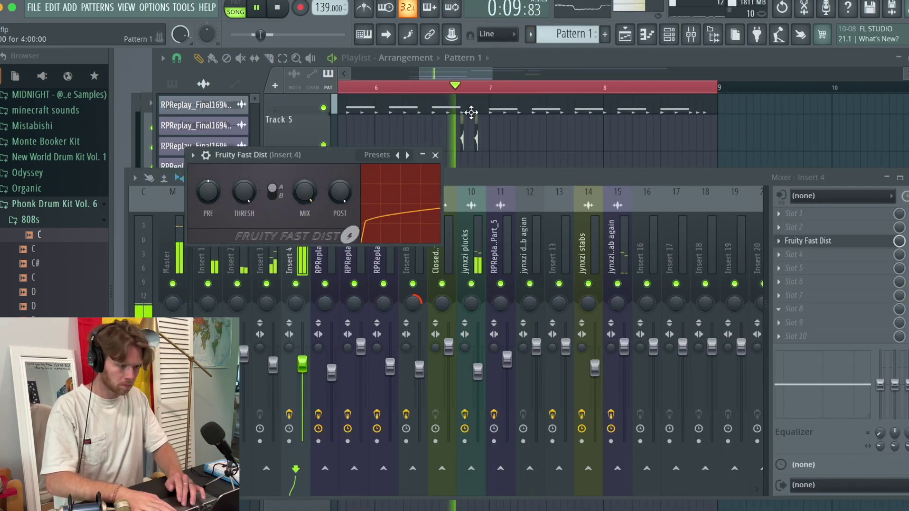
{"action": "left_click", "coordinate": [476, 76]}
{"action": "scroll", "coordinate": [490, 189], "scroll_direction": "up", "scroll_amount": 3}
{"action": "scroll", "coordinate": [497, 215], "scroll_direction": "up", "scroll_amount": 2}
{"action": "scroll", "coordinate": [497, 216], "scroll_direction": "left", "scroll_amount": 2}
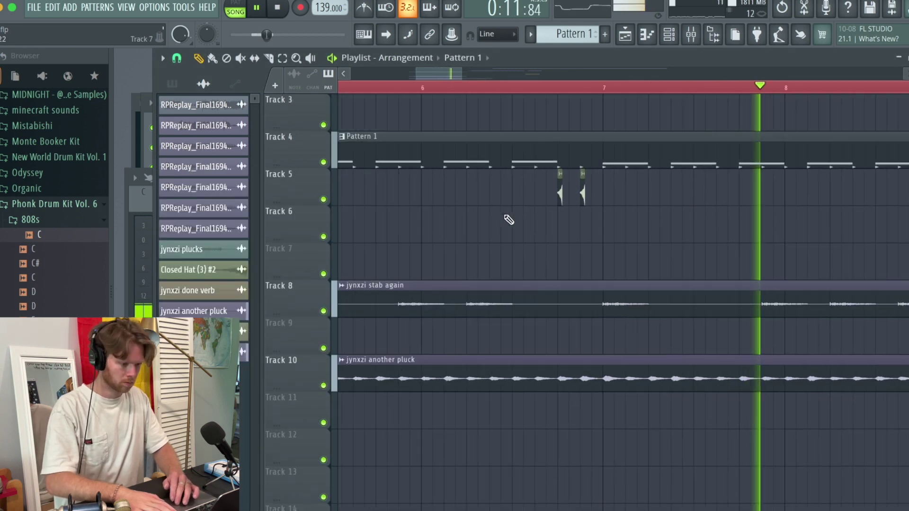
In Pattern 4, lower the A#4 notes of the bar 3 and 4 chords four semitones and raise all chords an octave.
{"action": "left_click", "coordinate": [647, 35]}
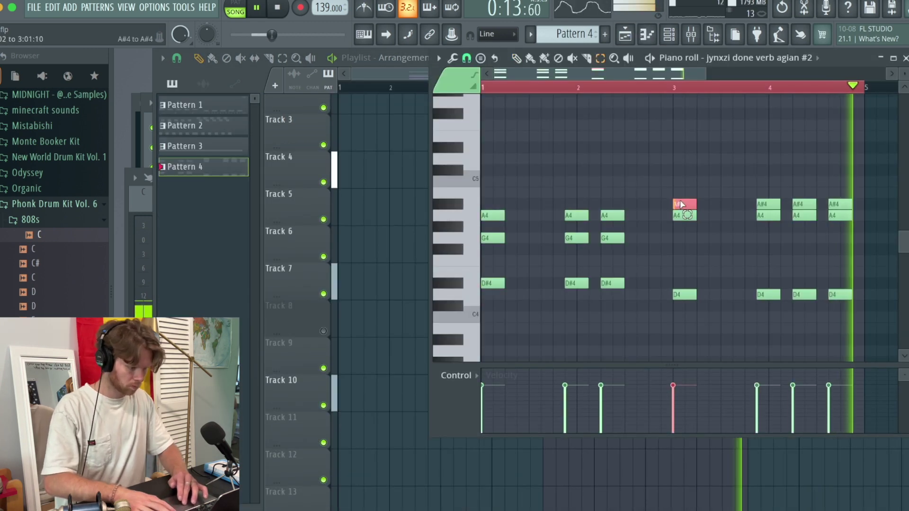
{"action": "left_click_drag", "start_coordinate": [682, 204], "coordinate": [854, 209]}
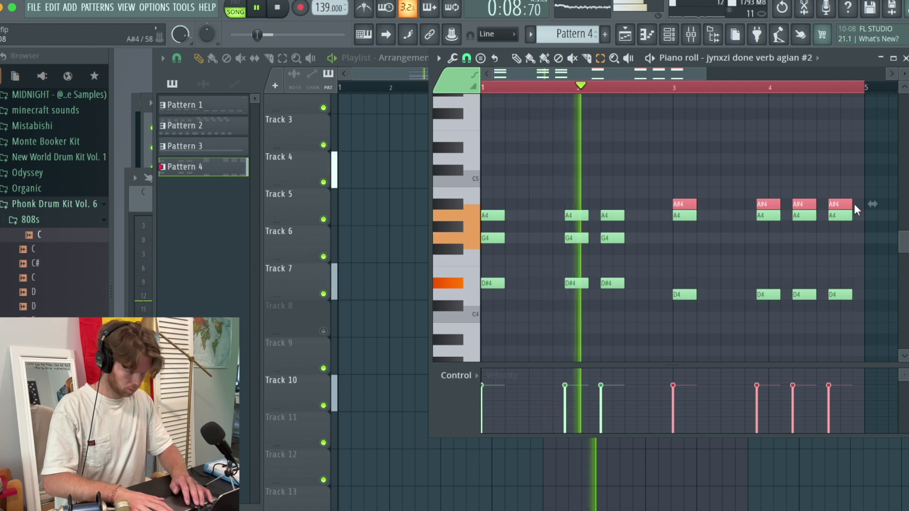
{"action": "key", "text": "Down"}
{"action": "key", "text": "Down"}
{"action": "key", "text": "Down"}
{"action": "key", "text": "Down"}
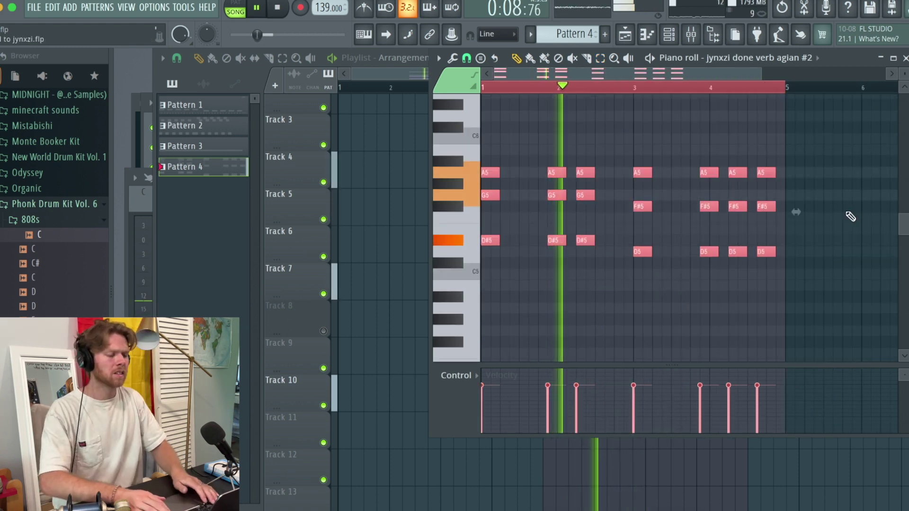
{"action": "key", "text": "super+Up"}
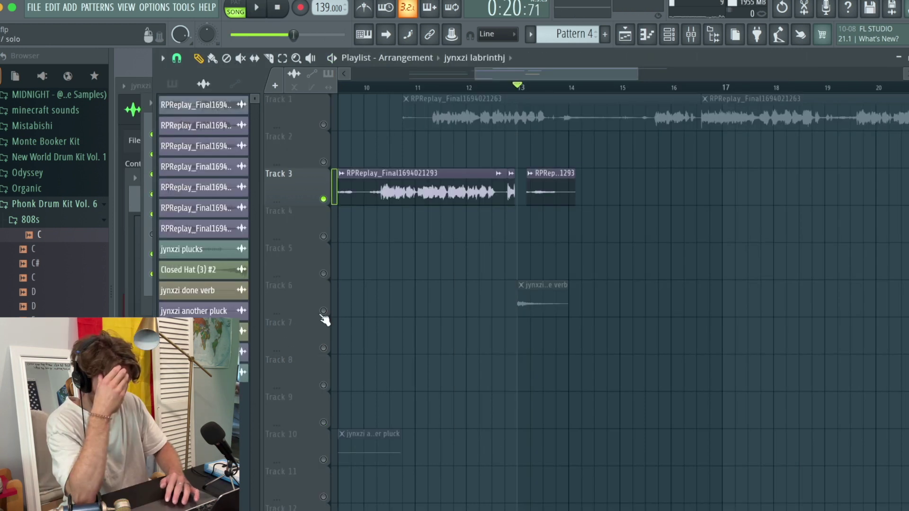
Solo Track 6 and listen to the jynxzi done verb clip at bar 13.
{"action": "left_click", "coordinate": [324, 311], "text": "ctrl"}
{"action": "key", "text": "space"}
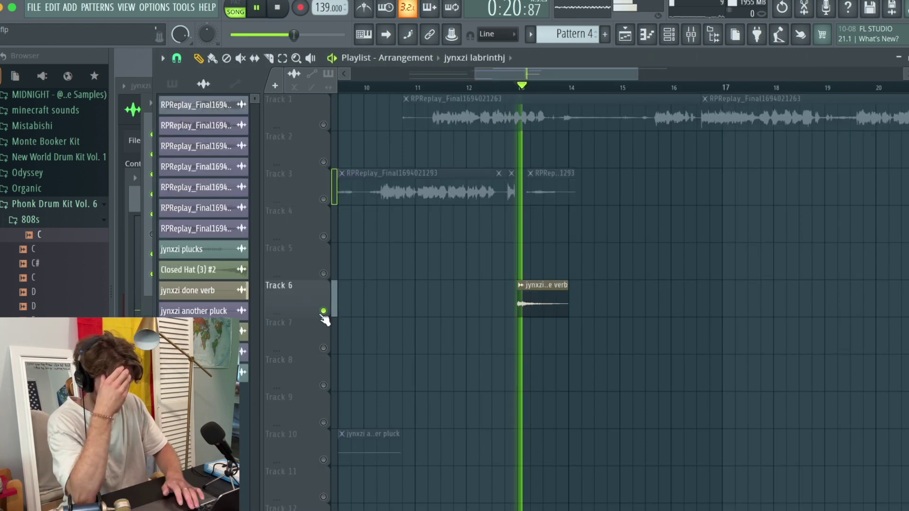
{"action": "left_click", "coordinate": [557, 309]}
{"action": "scroll", "coordinate": [532, 301], "scroll_direction": "up", "scroll_amount": 4}
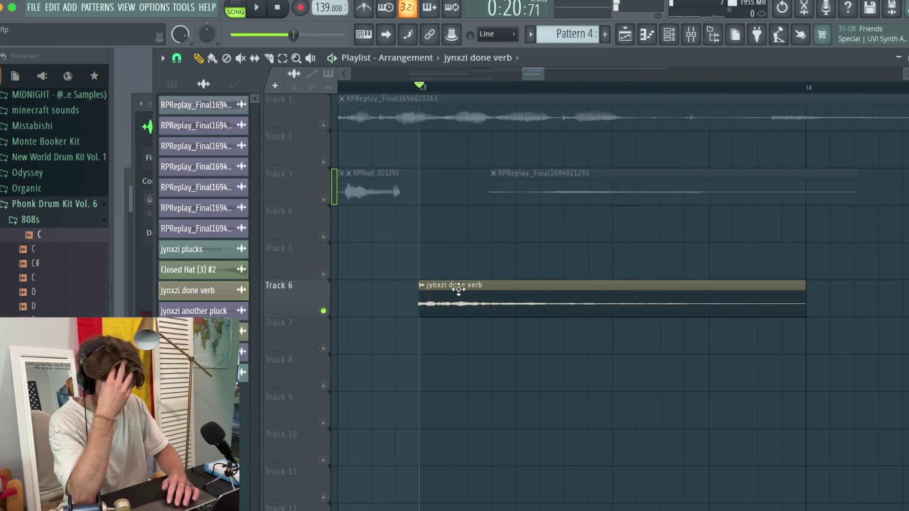
In the jynxzi done verb - Part_1 piano roll, add D6 to the bar 3 chord, then adjust both chords' octave and lengthen them.
{"action": "left_click", "coordinate": [296, 333]}
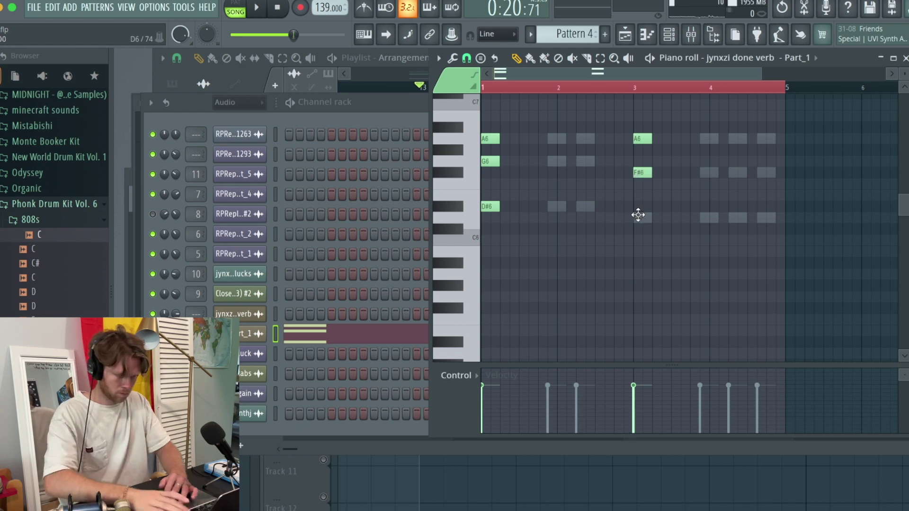
{"action": "left_click", "coordinate": [638, 215]}
{"action": "left_click", "coordinate": [626, 35]}
{"action": "key", "text": "ctrl+Down"}
{"action": "key", "text": "space"}
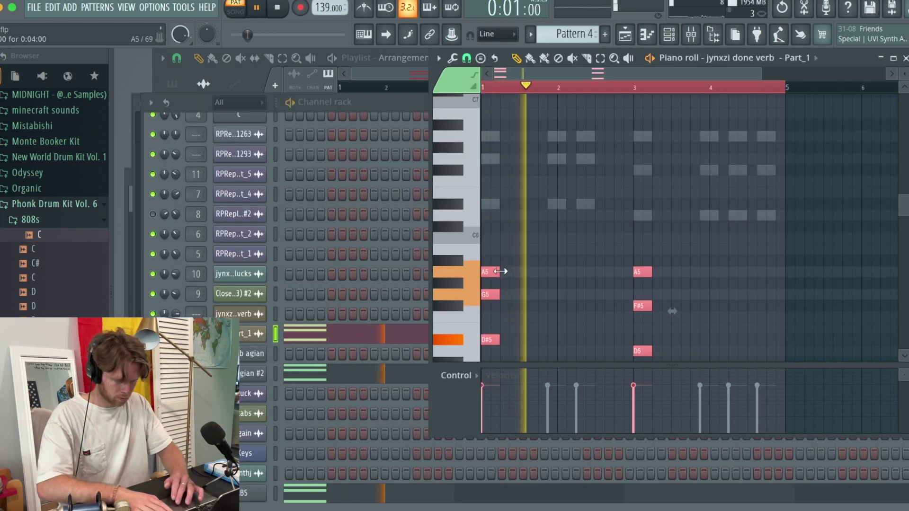
{"action": "left_click_drag", "start_coordinate": [499, 272], "coordinate": [534, 272]}
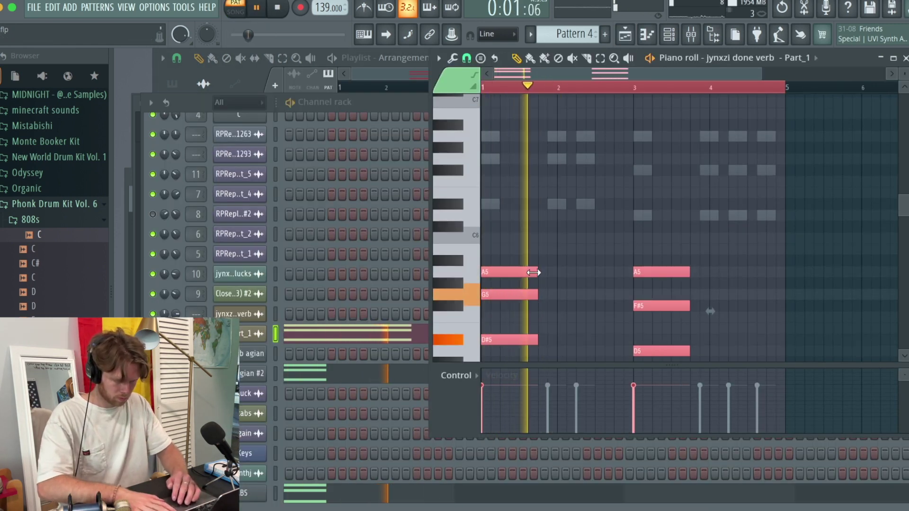
{"action": "key", "text": "ctrl+Up"}
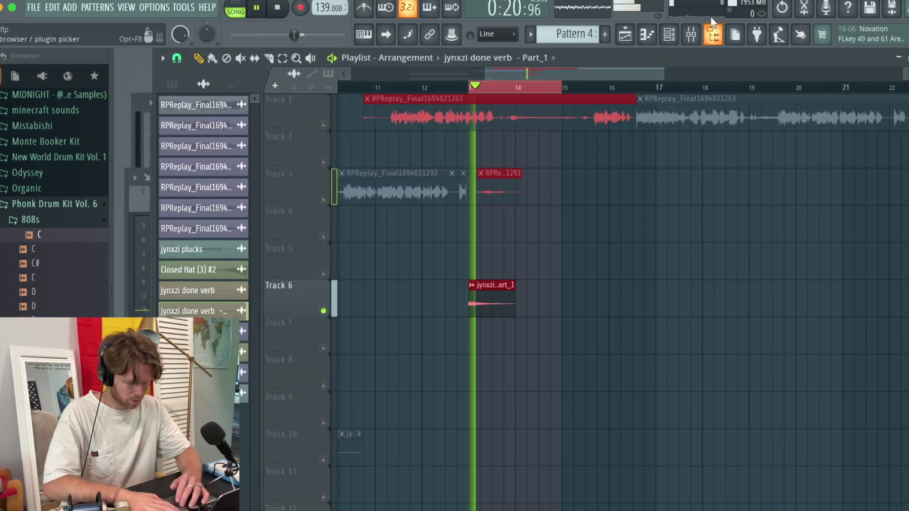
Load an effect into slot 8 of Insert 17, the mixer track of jynxzi done verb - Part_1.
{"action": "key", "text": "space"}
{"action": "left_click", "coordinate": [691, 34]}
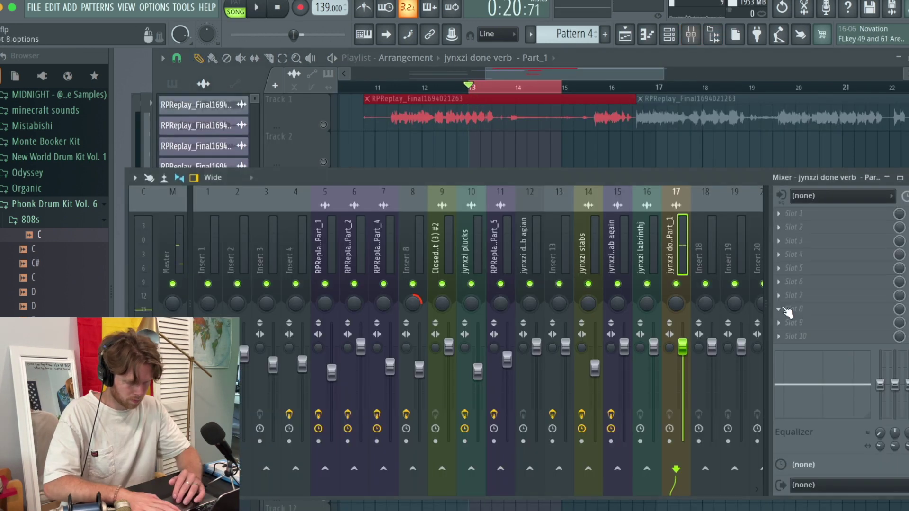
{"action": "left_click", "coordinate": [787, 308]}
{"action": "left_click", "coordinate": [463, 227]}
{"action": "left_click", "coordinate": [428, 309]}
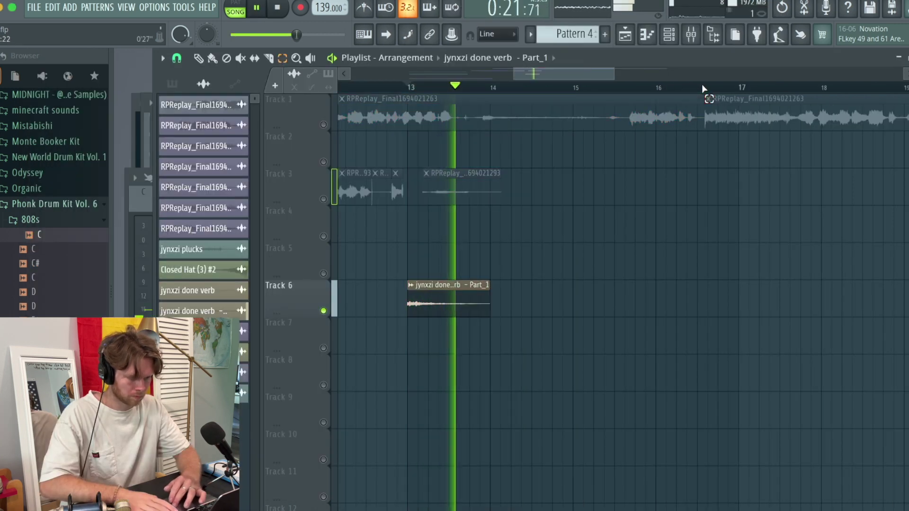
Render the soloed Track 6 from bar 13 to the middle of bar 16 as the WAV file jynxzi the verb again.
{"action": "left_click_drag", "start_coordinate": [703, 89], "coordinate": [416, 118]}
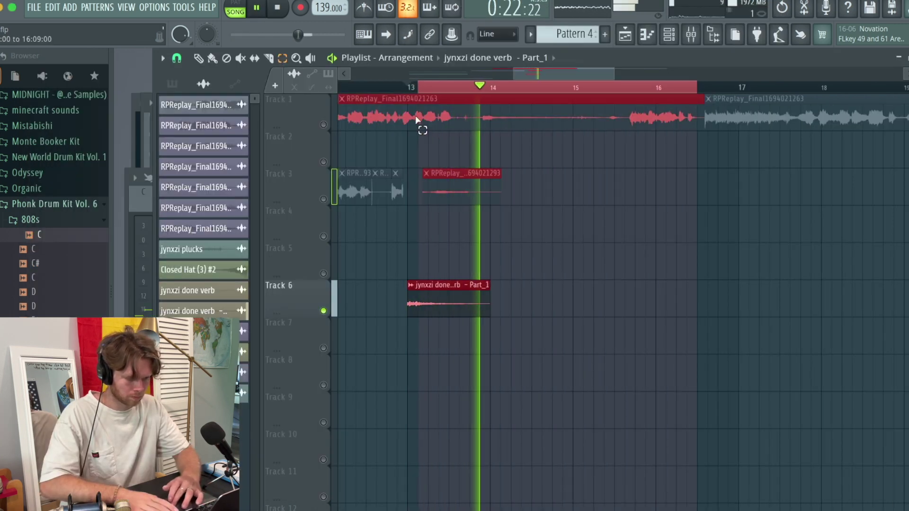
{"action": "key", "text": "super+r"}
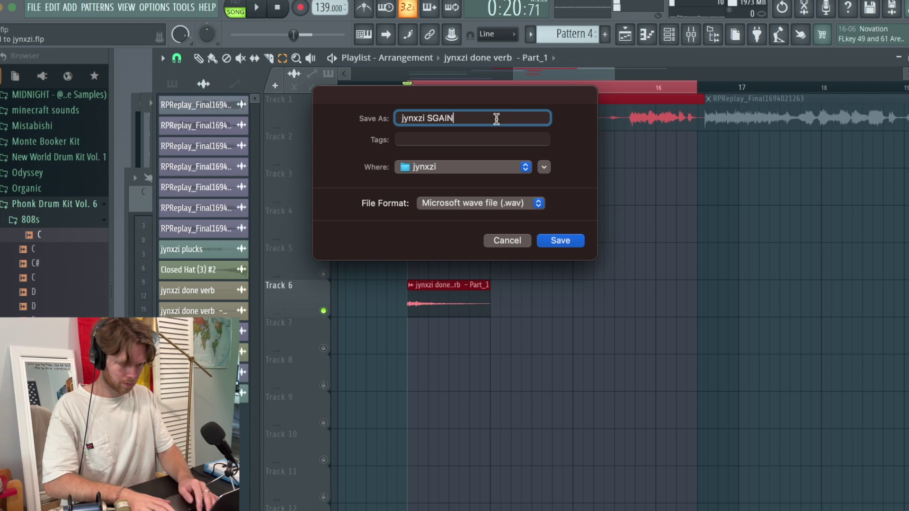
{"action": "mouse_move", "coordinate": [426, 394]}
{"action": "left_mouse_down"}
{"action": "mouse_move", "coordinate": [735, 148]}
{"action": "mouse_move", "coordinate": [513, 241]}
{"action": "mouse_move", "coordinate": [697, 230]}
{"action": "left_mouse_up"}
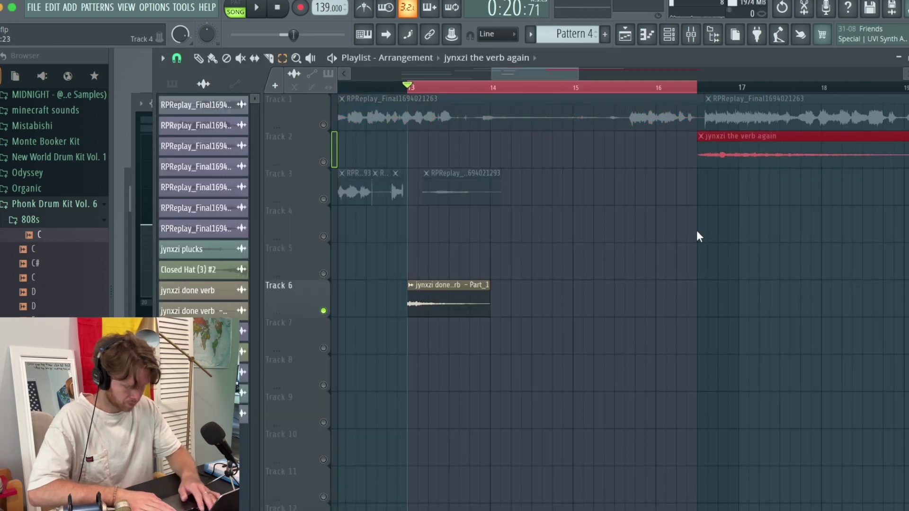
{"action": "key", "text": "p"}
{"action": "left_click_drag", "start_coordinate": [478, 248], "coordinate": [481, 209]}
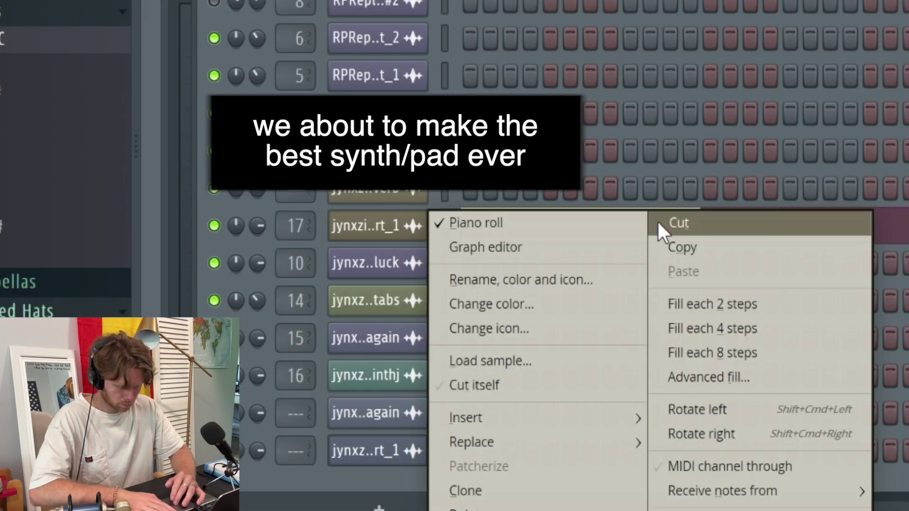
Copy the chord notes from the jynxzi done verb - Part_1 channel into the jynxzi the verb again - Part_1 channel.
{"action": "left_click", "coordinate": [663, 249]}
{"action": "right_click", "coordinate": [388, 463]}
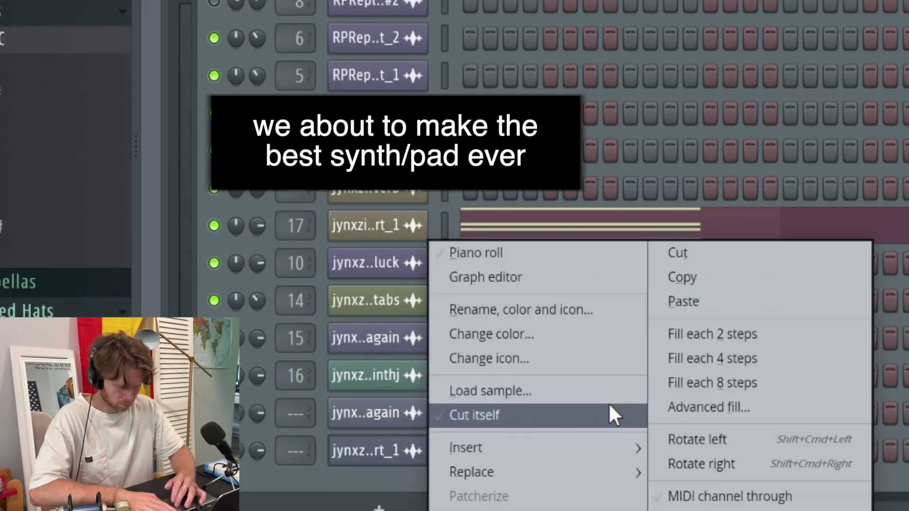
{"action": "left_click", "coordinate": [653, 303]}
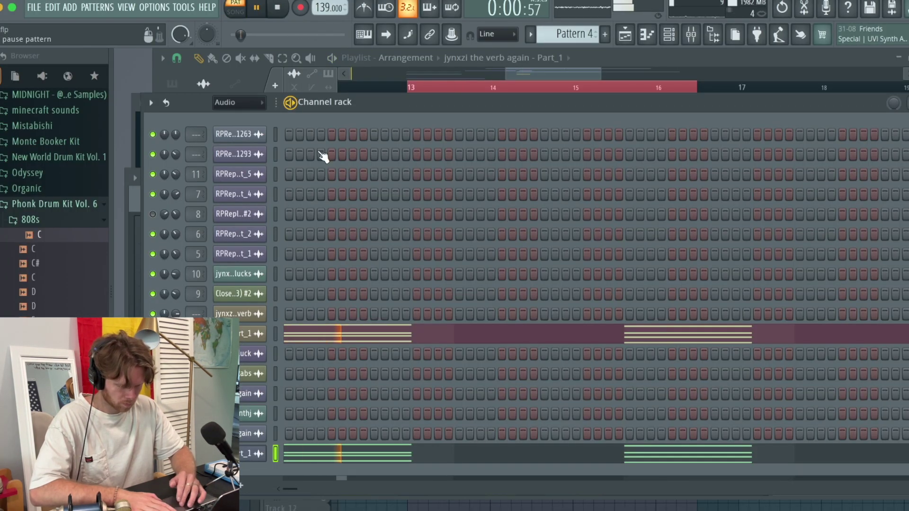
{"action": "left_click", "coordinate": [626, 34]}
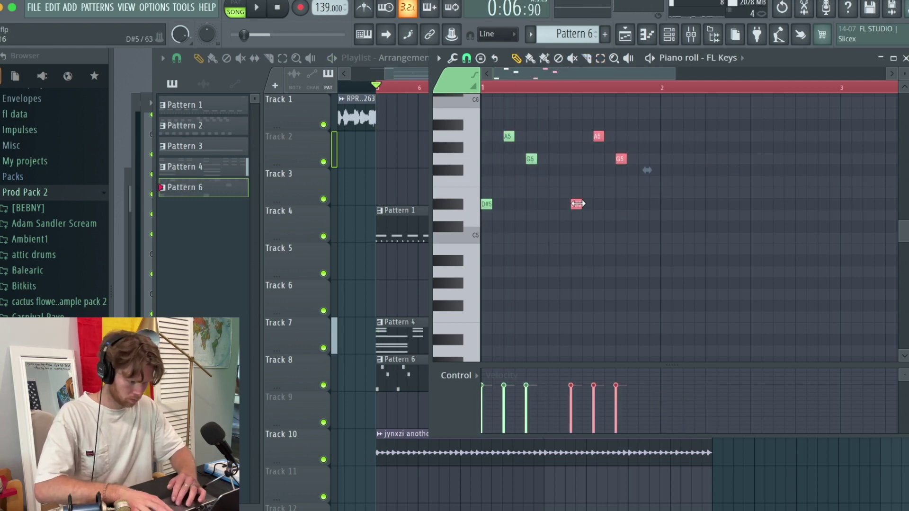
In Pattern 6, tighten the repeating D#5, A5, G5 arpeggio on FL Keys and duplicate it through four bars.
{"action": "left_click_drag", "start_coordinate": [577, 204], "coordinate": [554, 204]}
{"action": "key", "text": "space"}
{"action": "key", "text": "ctrl+b"}
{"action": "left_click_drag", "start_coordinate": [641, 203], "coordinate": [619, 204]}
{"action": "key", "text": "ctrl+b"}
{"action": "key", "text": "ctrl+b"}
{"action": "key", "text": "ctrl+a"}
{"action": "key", "text": "ctrl+b"}
In bars 3 and 4 of the arpeggio, raise the A5 notes one semitone and G5 notes two, and lower the D#5 notes one.
{"action": "left_click_drag", "start_coordinate": [762, 147], "coordinate": [584, 194]}
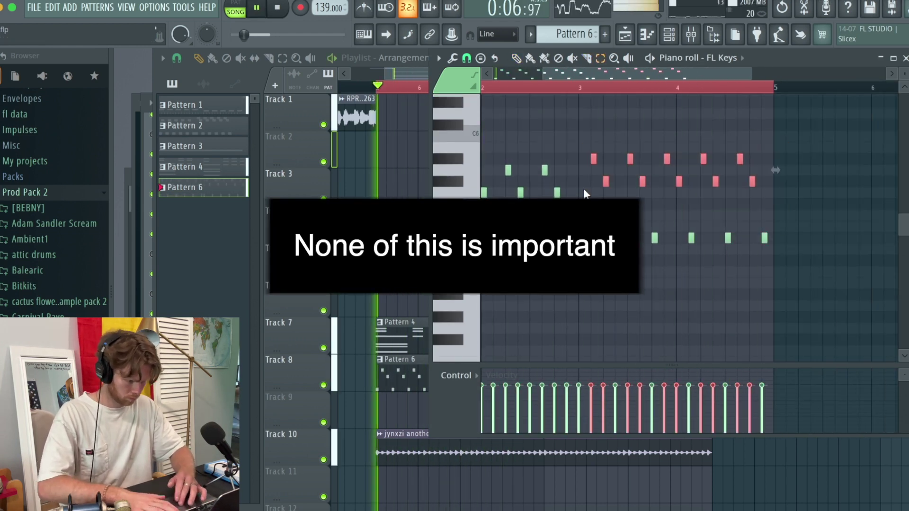
{"action": "left_click_drag", "start_coordinate": [762, 175], "coordinate": [591, 192]}
{"action": "key", "text": "shift+Up"}
{"action": "left_click_drag", "start_coordinate": [772, 228], "coordinate": [573, 251]}
{"action": "key", "text": "shift+Down"}
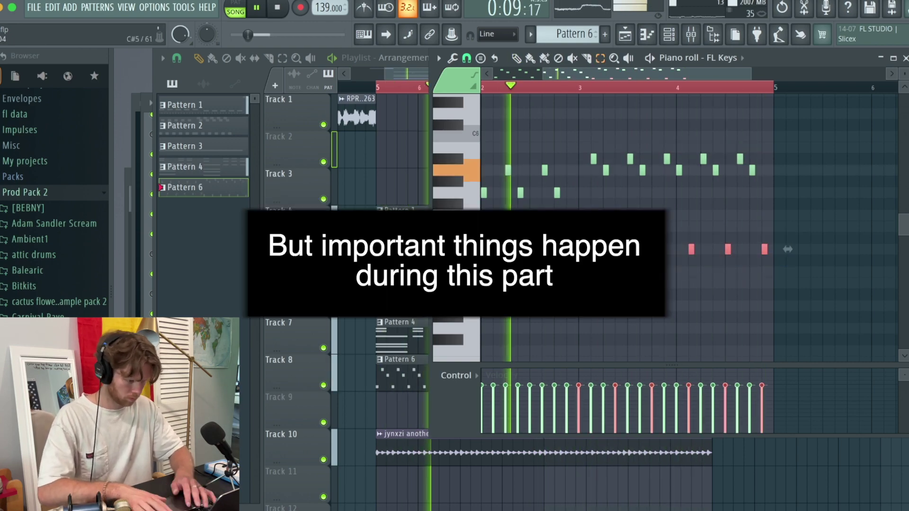
Replace FL Keys on the Pattern 6 arpeggio channel with Kontakt 7.
{"action": "key", "text": "ctrl+d"}
{"action": "key", "text": "F6"}
{"action": "right_click", "coordinate": [246, 374]}
{"action": "mouse_move", "coordinate": [290, 451]}
{"action": "left_click", "coordinate": [408, 46]}
{"action": "key", "text": "Escape"}
Replace Kontakt 7 on the Pattern 6 arpeggio channel with Reaktor 6.
{"action": "right_click", "coordinate": [246, 373]}
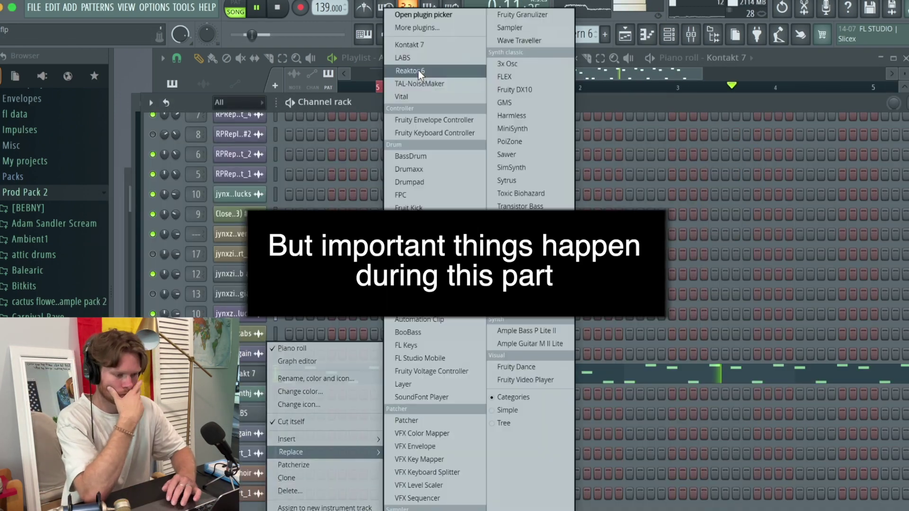
{"action": "left_click", "coordinate": [418, 71]}
{"action": "left_click", "coordinate": [402, 457]}
{"action": "double_click", "coordinate": [218, 295]}
{"action": "left_click", "coordinate": [591, 153]}
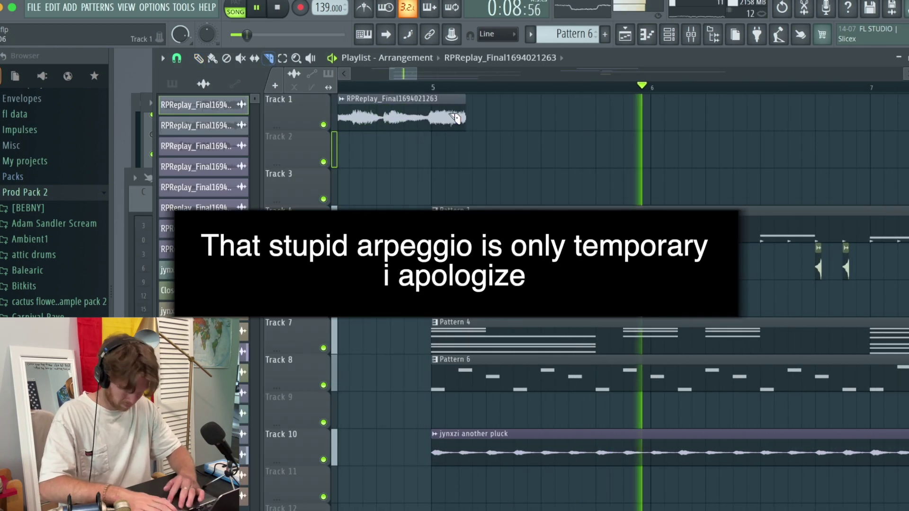
Cut the Track 1 vocal clip near bar 9 down to a single short slice and delete the rest.
{"action": "scroll", "coordinate": [449, 114], "scroll_direction": "down", "scroll_amount": 3}
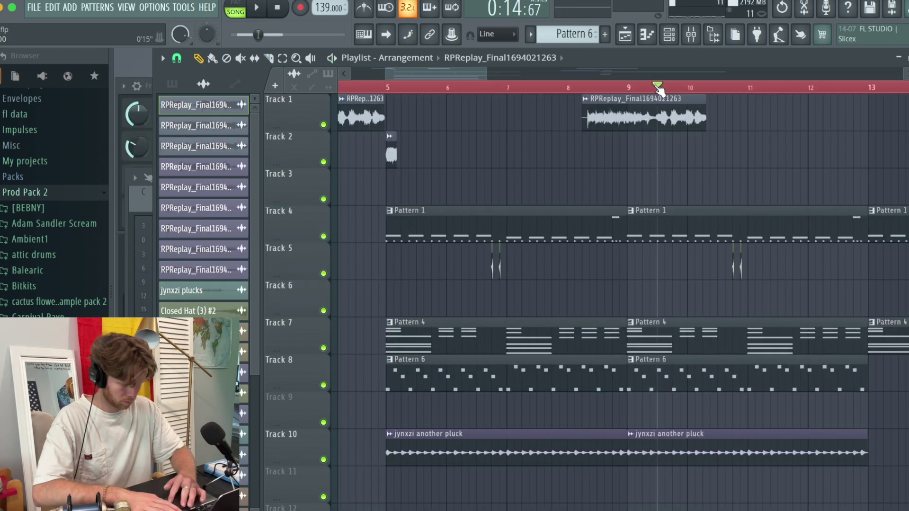
{"action": "scroll", "coordinate": [660, 90], "scroll_direction": "up", "scroll_amount": 3}
{"action": "scroll", "coordinate": [696, 115], "scroll_direction": "up", "scroll_amount": 3}
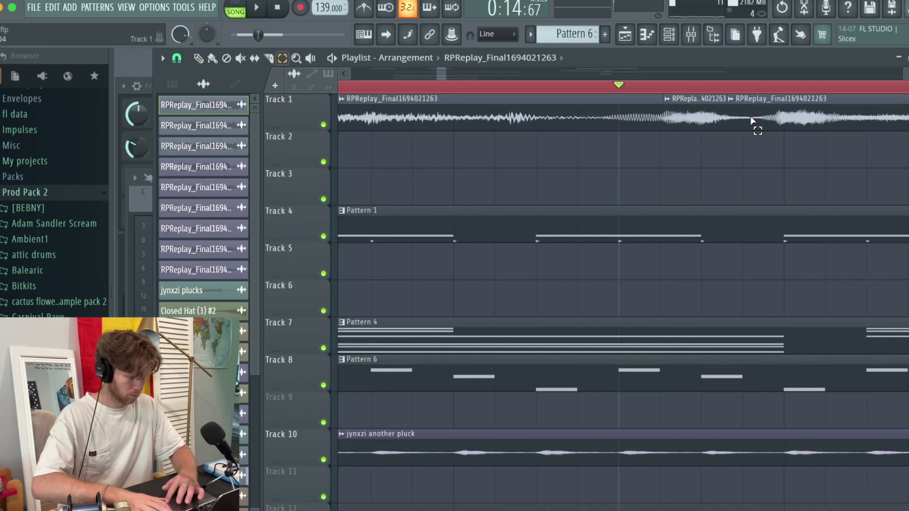
{"action": "right_click", "coordinate": [658, 110]}
{"action": "scroll", "coordinate": [659, 118], "scroll_direction": "down", "scroll_amount": 4}
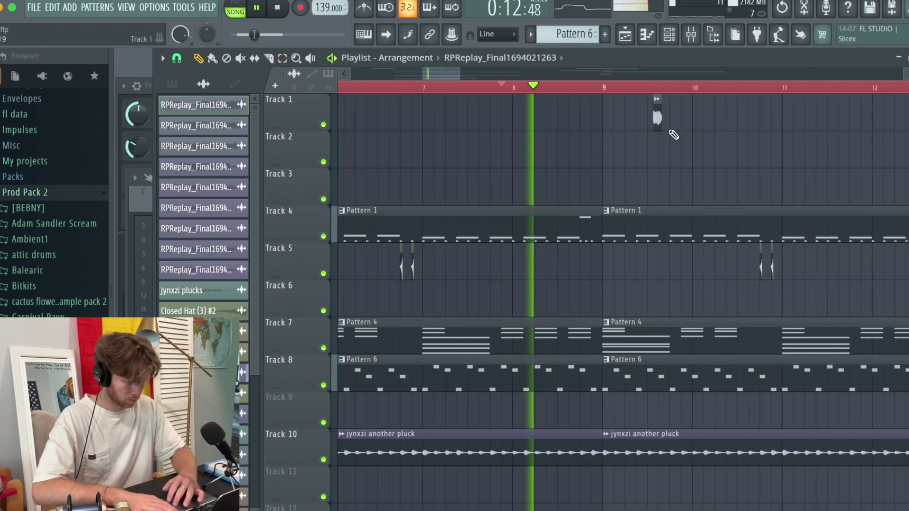
Move the short vocal slice to the middle of bar 8 on Track 1 and repeat it four times up to bar 9.
{"action": "scroll", "coordinate": [655, 113], "scroll_direction": "up", "scroll_amount": 3}
{"action": "left_click_drag", "start_coordinate": [654, 116], "coordinate": [502, 136]}
{"action": "scroll", "coordinate": [502, 136], "scroll_direction": "up", "scroll_amount": 3}
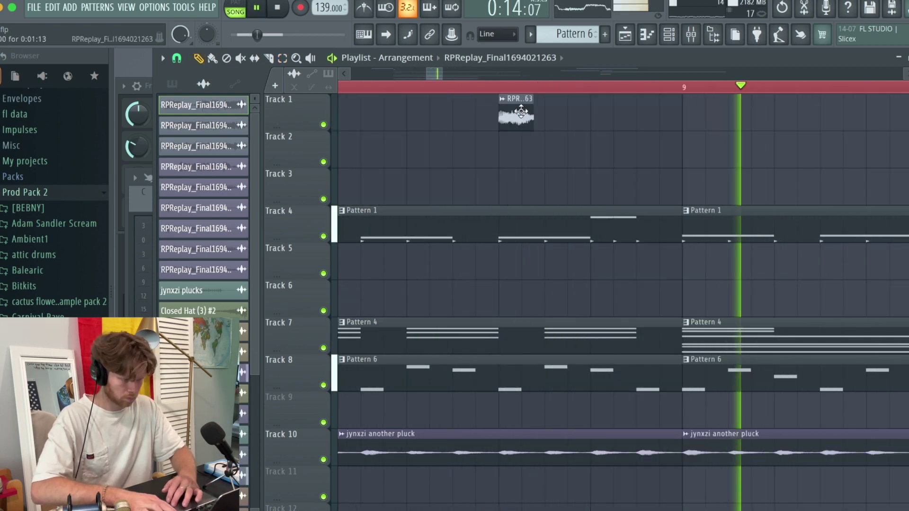
{"action": "left_click", "coordinate": [561, 113]}
{"action": "key", "text": "space"}
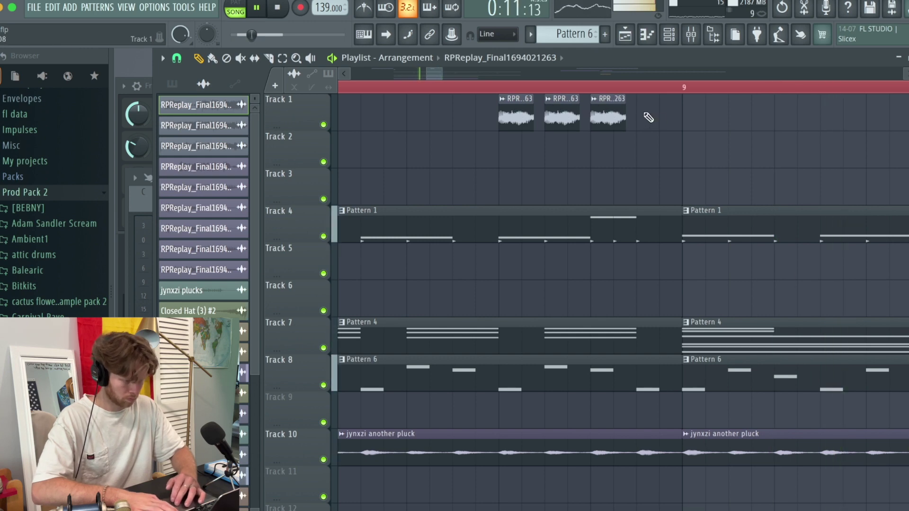
{"action": "left_click", "coordinate": [503, 101]}
{"action": "left_click", "coordinate": [630, 124]}
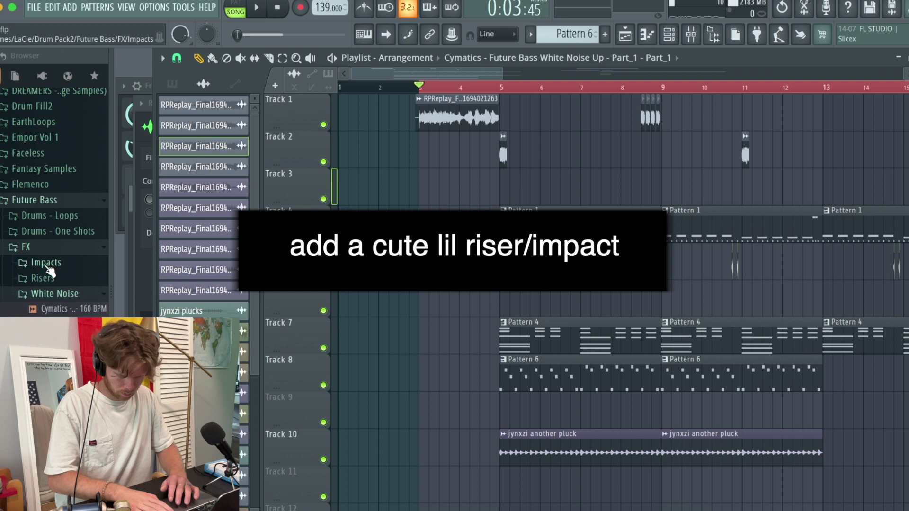
Add the Cymatics - Future Bass Impact 1 sample to Track 3 ahead of bar 5 and cut its highs with Fruity Parametric EQ 2.
{"action": "left_click", "coordinate": [47, 264]}
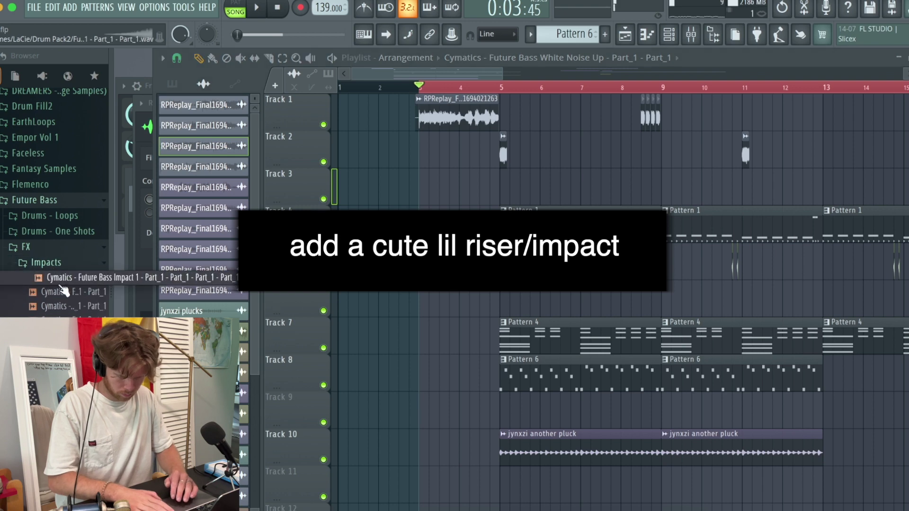
{"action": "left_click_drag", "start_coordinate": [429, 207], "coordinate": [426, 204]}
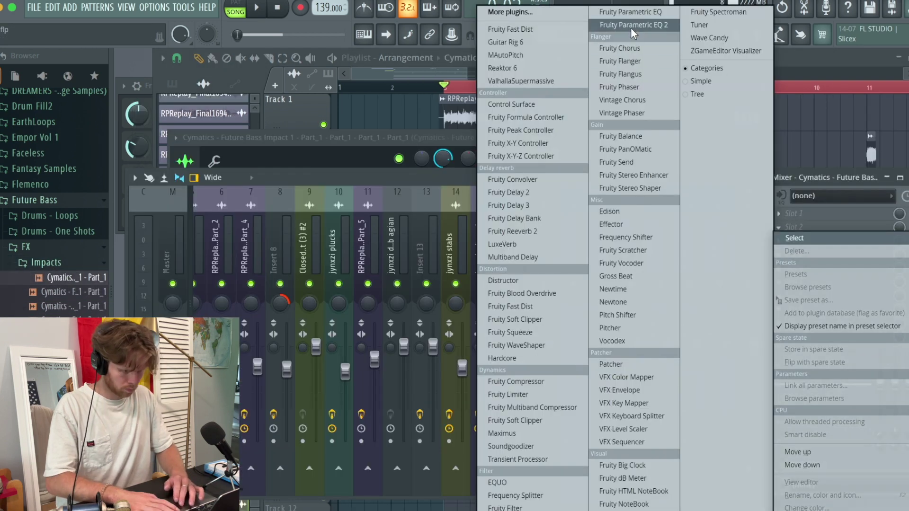
{"action": "left_click", "coordinate": [631, 26]}
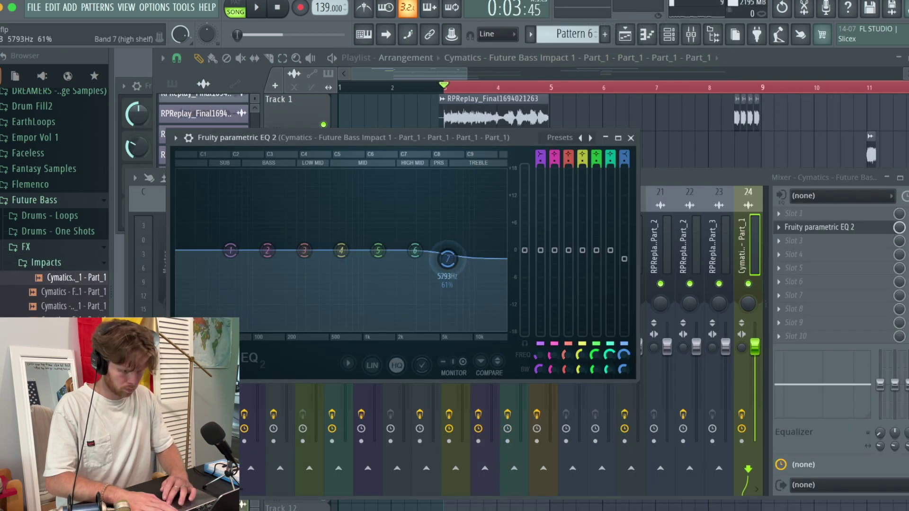
{"action": "left_click_drag", "start_coordinate": [448, 258], "coordinate": [389, 320]}
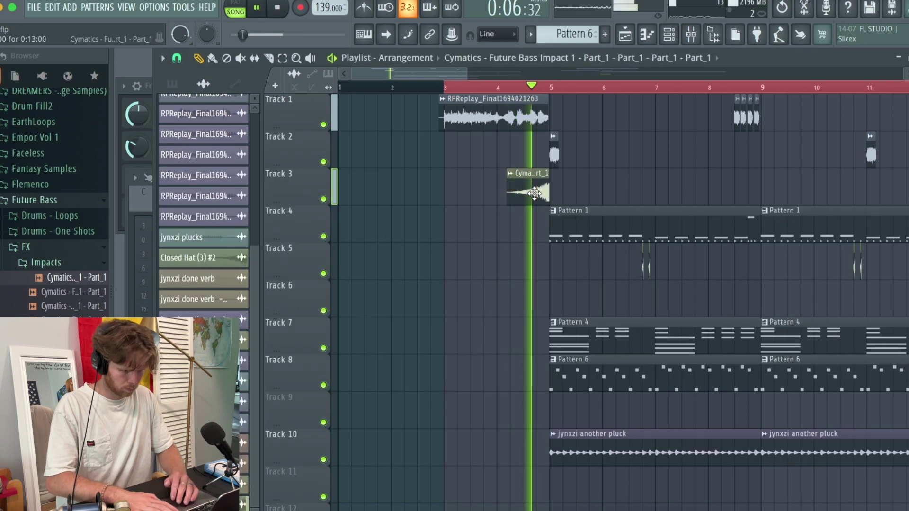
Check the Track 3 impact clip and the Track 2 vocal slice while listening to the transition into bar 5.
{"action": "double_click", "coordinate": [534, 193]}
{"action": "left_click", "coordinate": [535, 138]}
{"action": "left_click", "coordinate": [556, 150]}
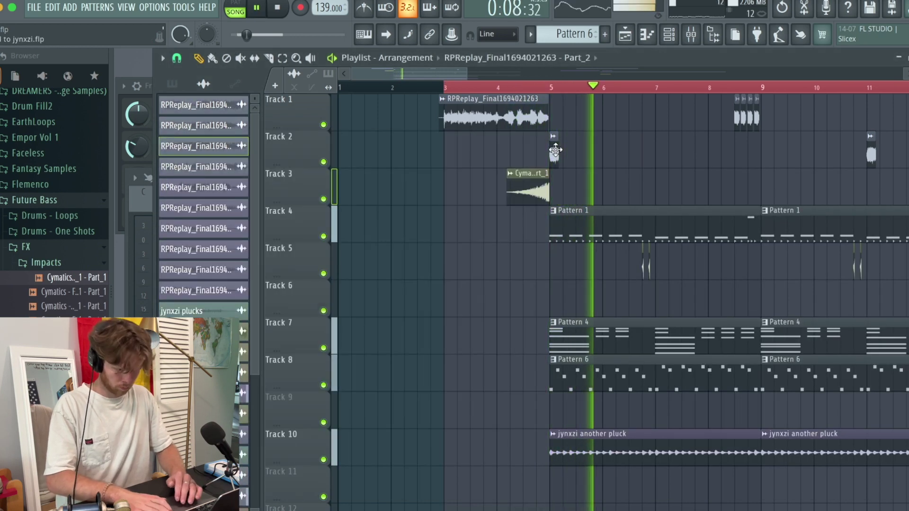
{"action": "left_click", "coordinate": [488, 197]}
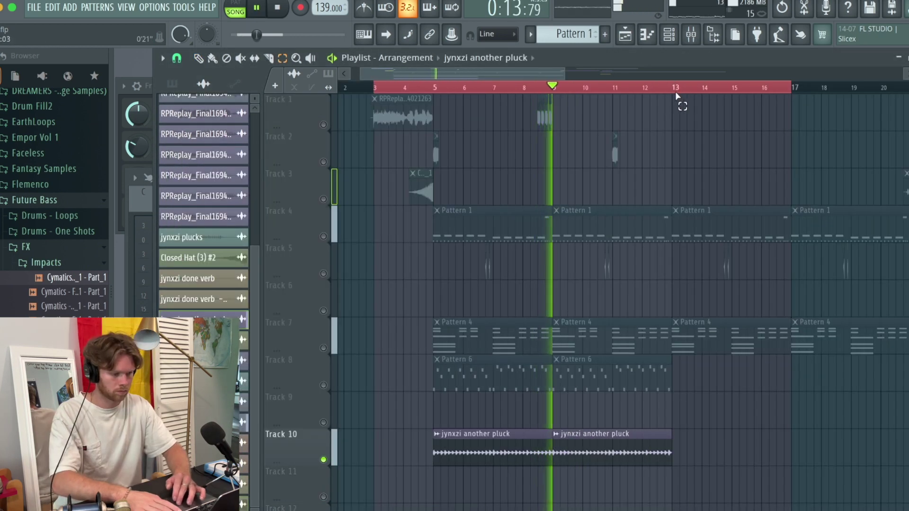
Loop bars 5 to 12 and add Gross Beat to slot 8 of the jynxzi plucks mixer track, using the 1/3 Bt Gate volume preset.
{"action": "left_click_drag", "start_coordinate": [677, 97], "coordinate": [436, 126]}
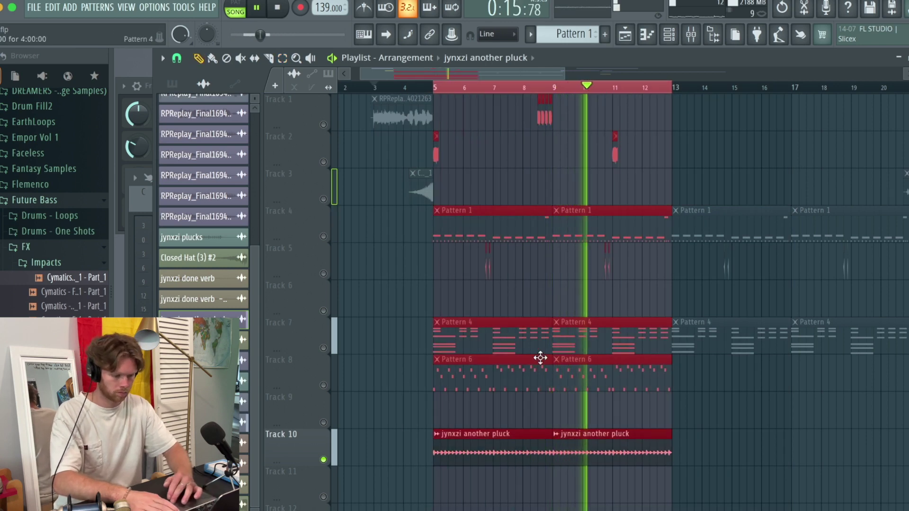
{"action": "left_click", "coordinate": [691, 34]}
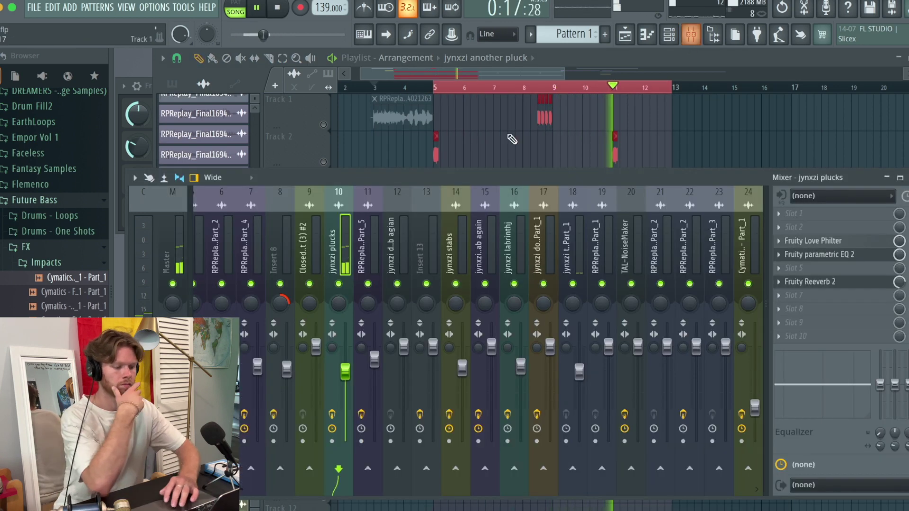
{"action": "left_click", "coordinate": [888, 335]}
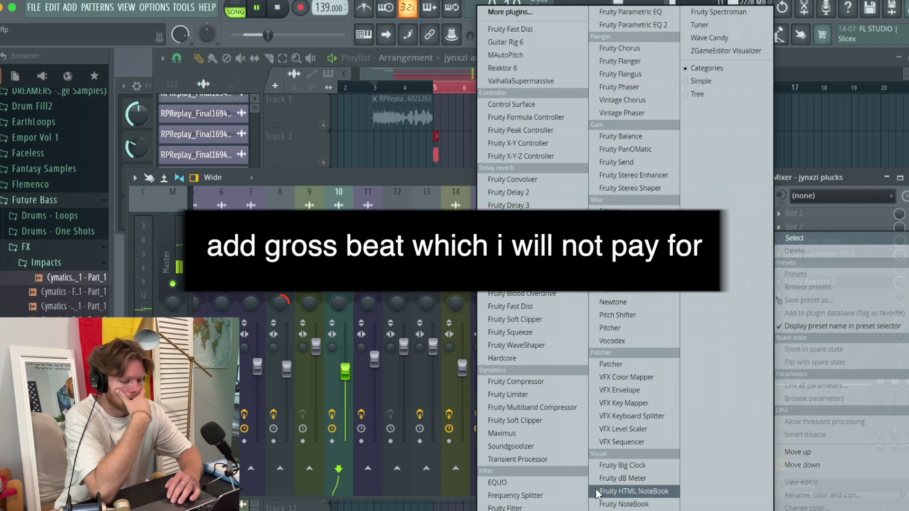
{"action": "left_click", "coordinate": [625, 289]}
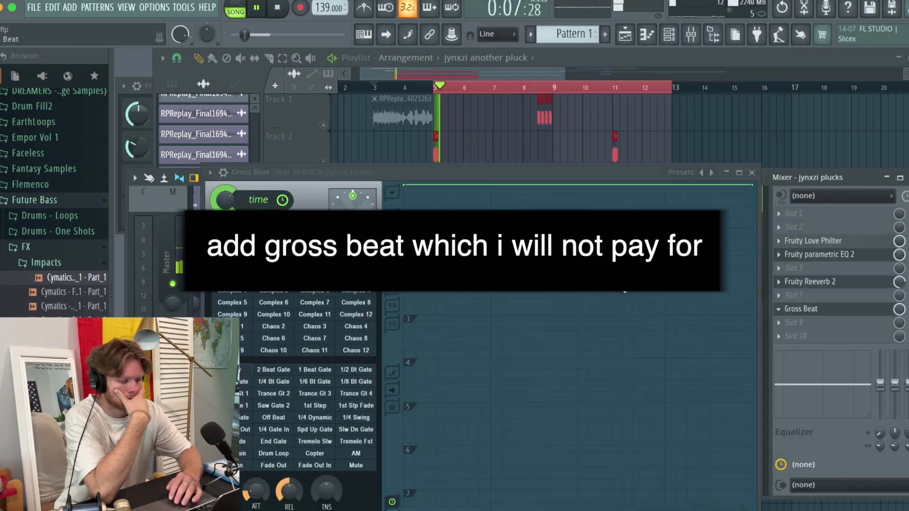
{"action": "left_click", "coordinate": [354, 385]}
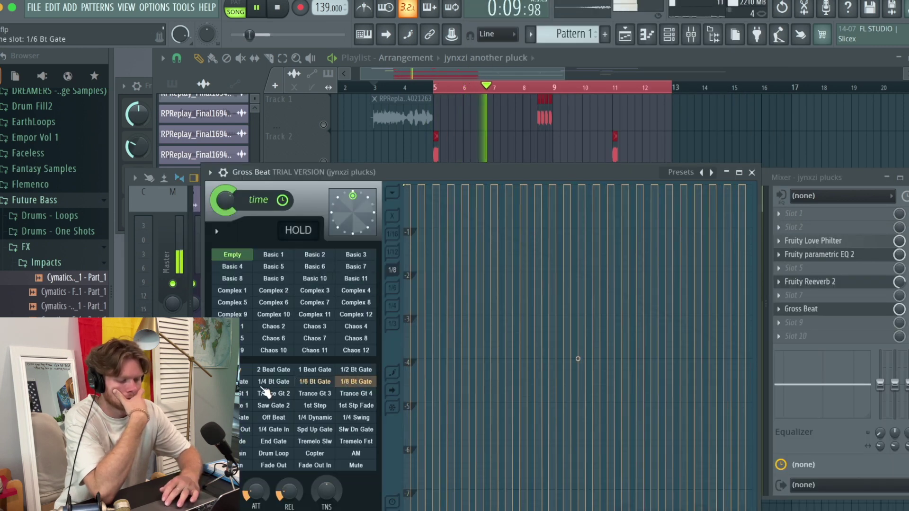
{"action": "left_click", "coordinate": [241, 383]}
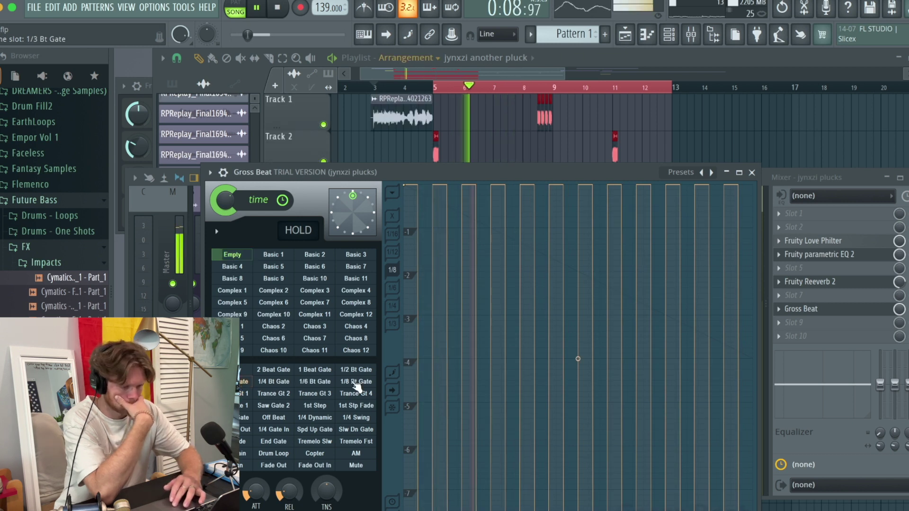
Compare further Gross Beat volume presets on the jynxzi plucks track, settle on 1 Beat Gate and close the plugin.
{"action": "left_click", "coordinate": [355, 371]}
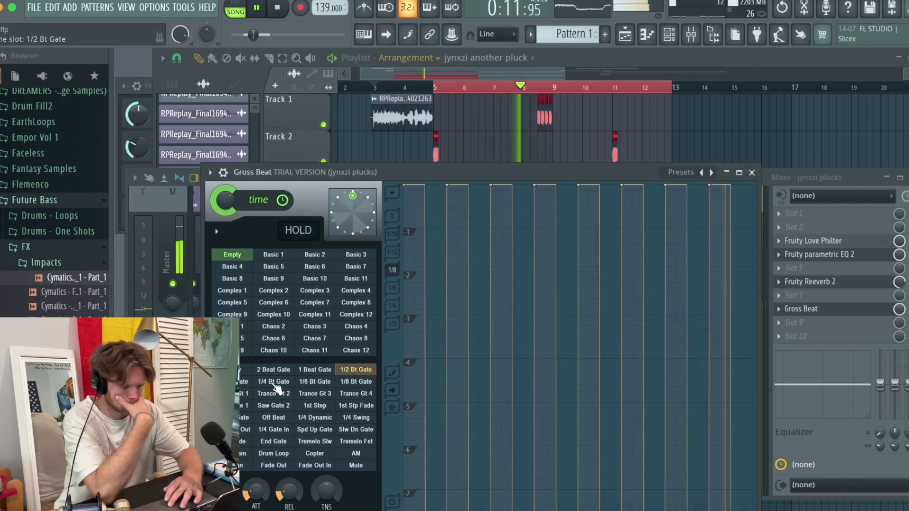
{"action": "left_click", "coordinate": [274, 383]}
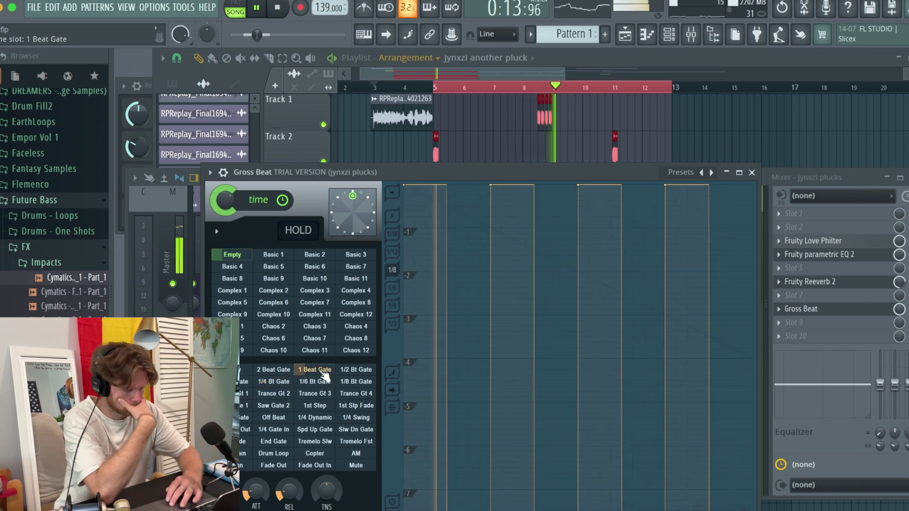
{"action": "left_click_drag", "start_coordinate": [394, 170], "coordinate": [391, 101]}
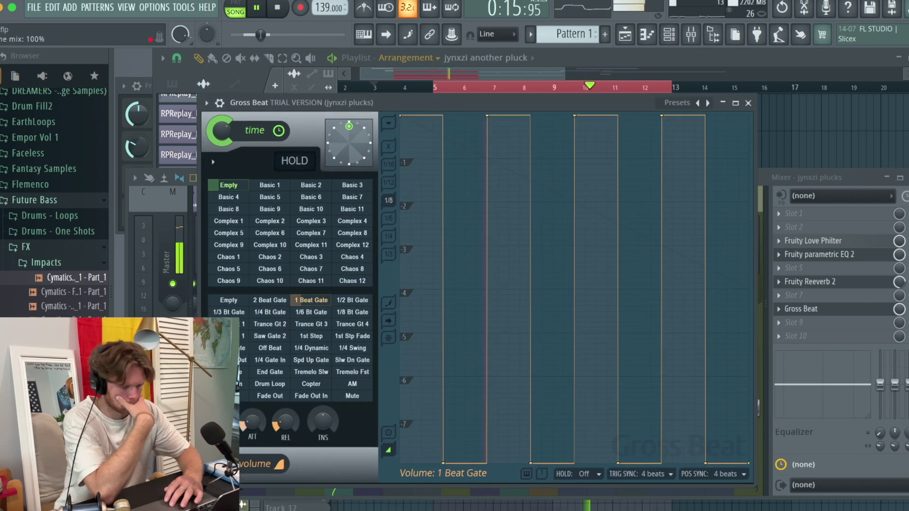
{"action": "left_click", "coordinate": [748, 103]}
{"action": "left_click", "coordinate": [523, 76]}
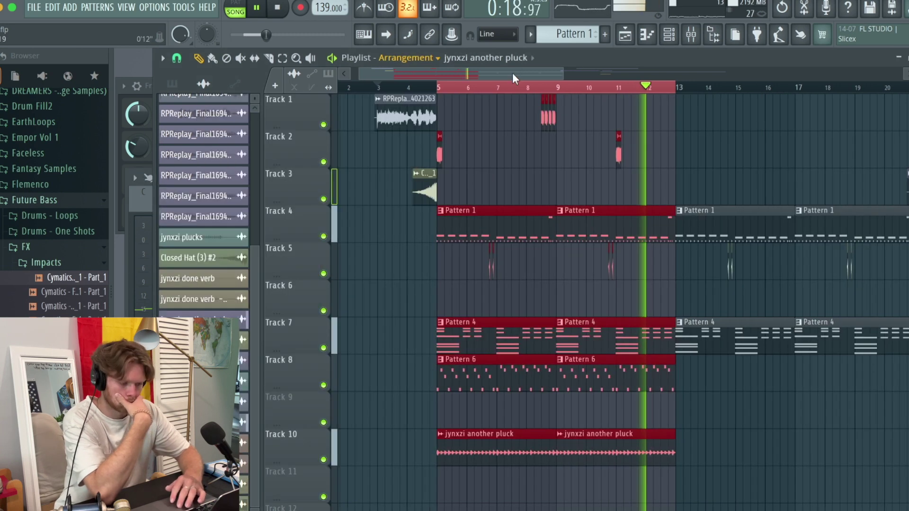
Delete both Pattern 6 clips from Track 8 between bars 5 and 13, and save the project despite the trial plugin.
{"action": "right_click", "coordinate": [634, 379]}
{"action": "right_click", "coordinate": [526, 381]}
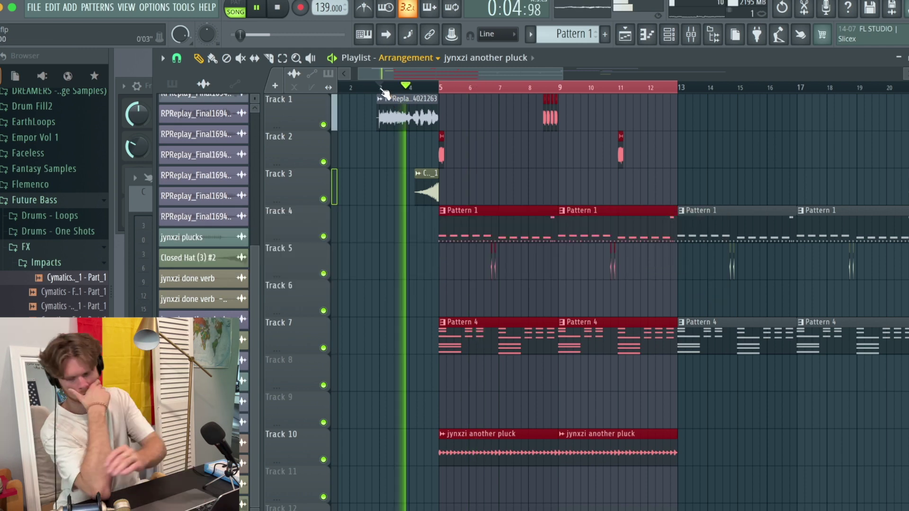
{"action": "key", "text": "ctrl+s"}
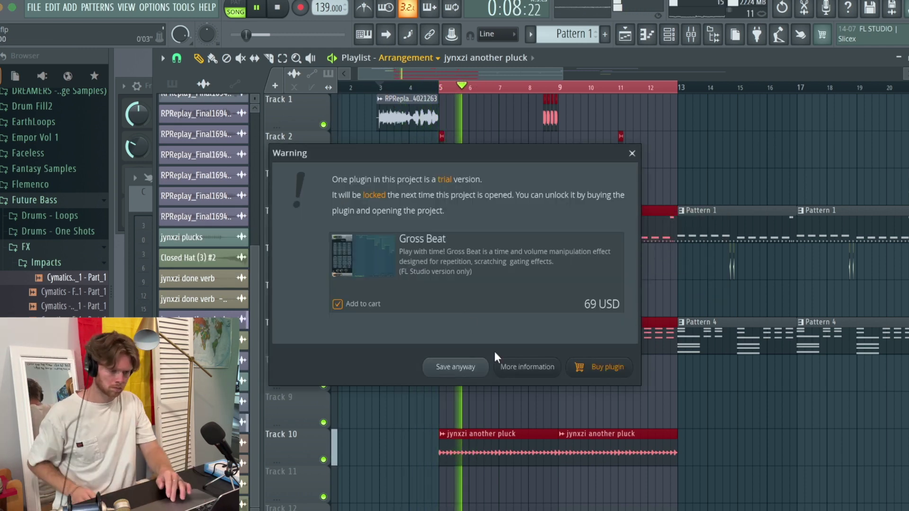
{"action": "left_click", "coordinate": [451, 366]}
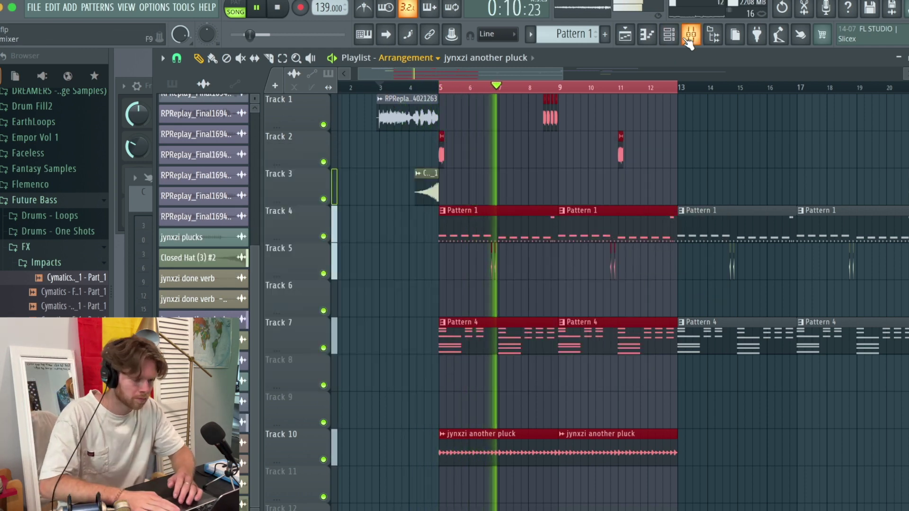
Add a Vital synth channel for Pattern 7 and load the BS_Blood bass preset from its preset browser.
{"action": "key", "text": "F9"}
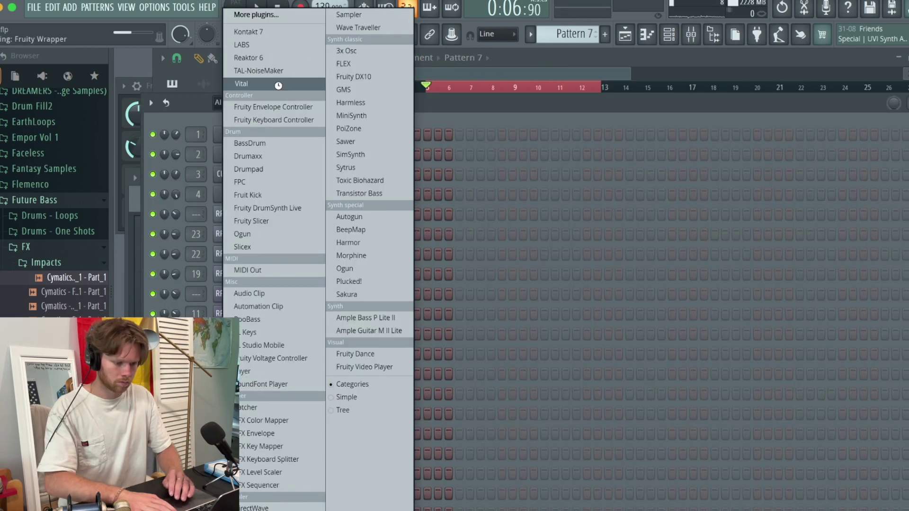
{"action": "left_click", "coordinate": [284, 90]}
{"action": "left_click", "coordinate": [464, 124]}
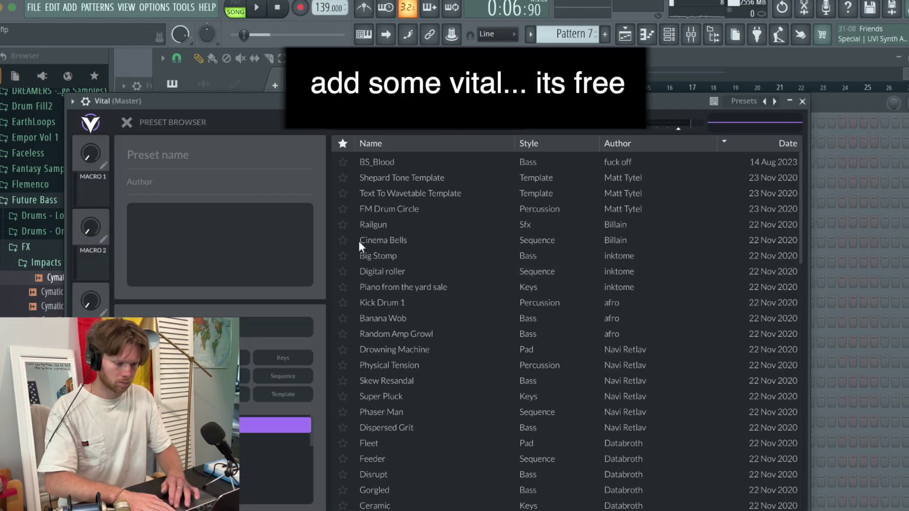
{"action": "left_click", "coordinate": [394, 163]}
Play the arrangement from the start, examine Pattern 8's Vital notes in the piano roll and return to the playlist.
{"action": "key", "text": "space"}
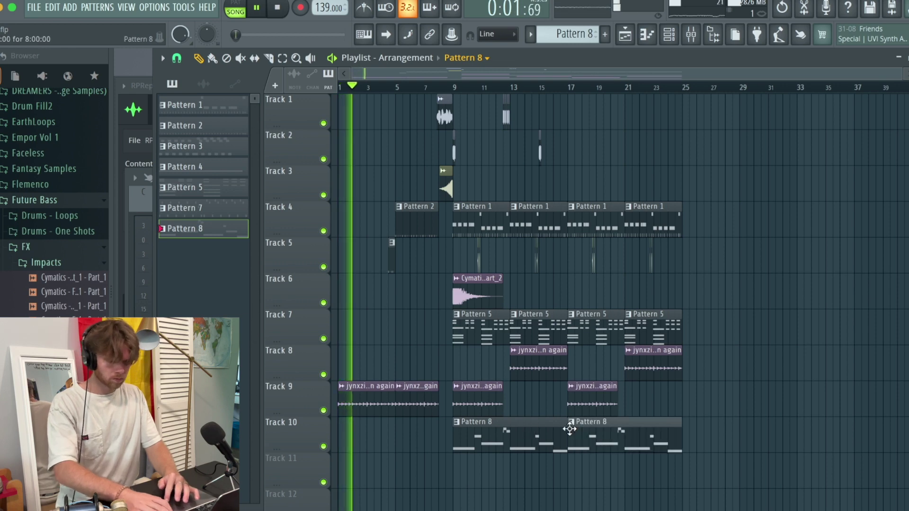
{"action": "double_click", "coordinate": [513, 428]}
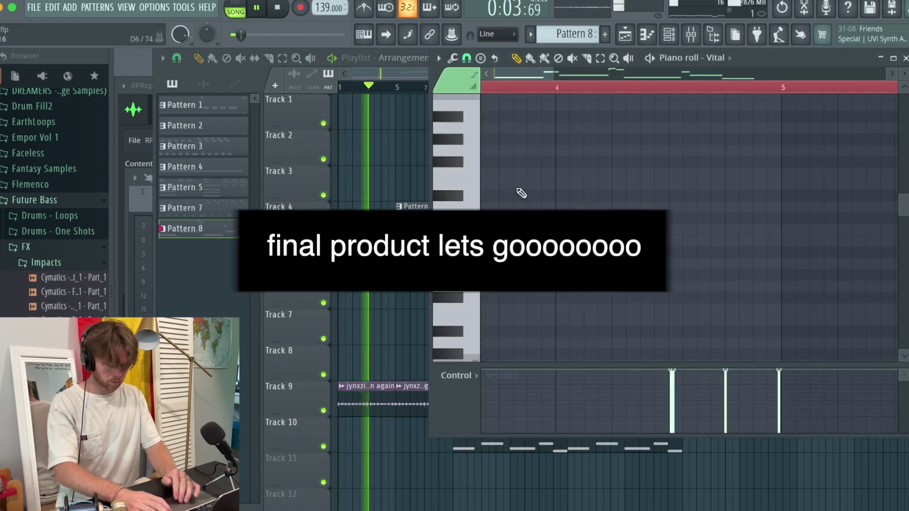
{"action": "scroll", "coordinate": [521, 193], "scroll_direction": "up", "scroll_amount": 8}
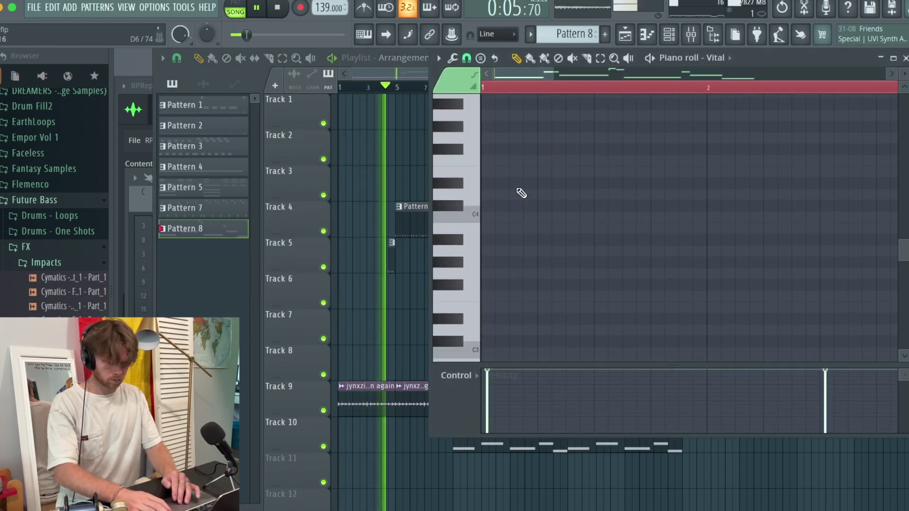
{"action": "scroll", "coordinate": [528, 318], "scroll_direction": "down", "scroll_amount": 3}
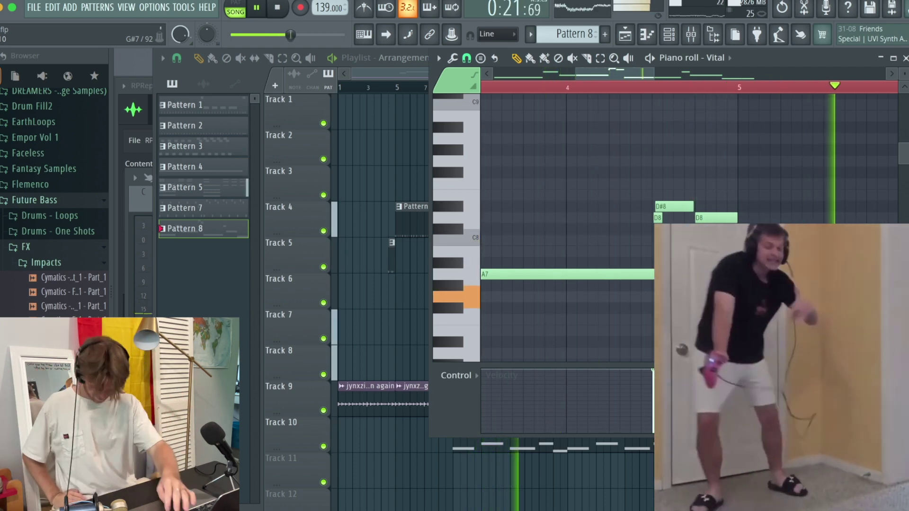
{"action": "left_click", "coordinate": [646, 36]}
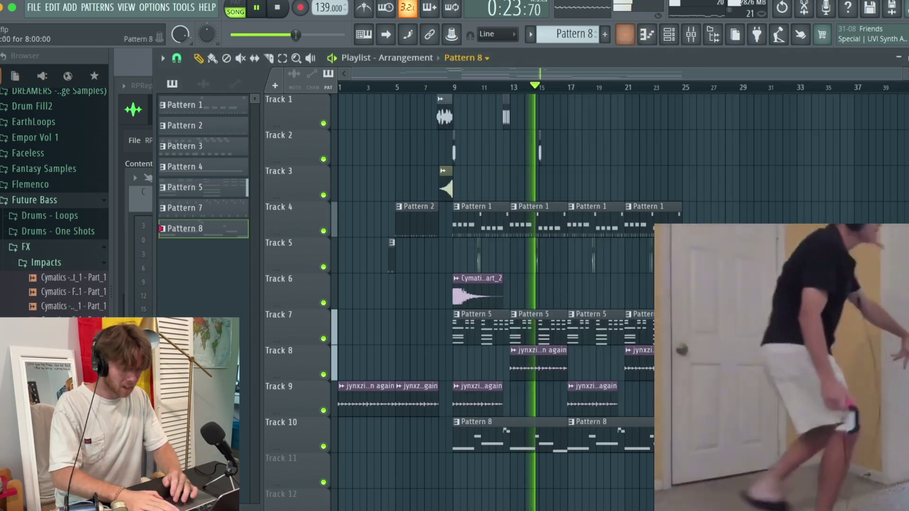
Delete the Pattern 5 clips on Track 7 and the jynxzi plucks again again clips on Tracks 8 and 9 from bar 17 onward.
{"action": "scroll", "coordinate": [595, 440], "scroll_direction": "up", "scroll_amount": 3}
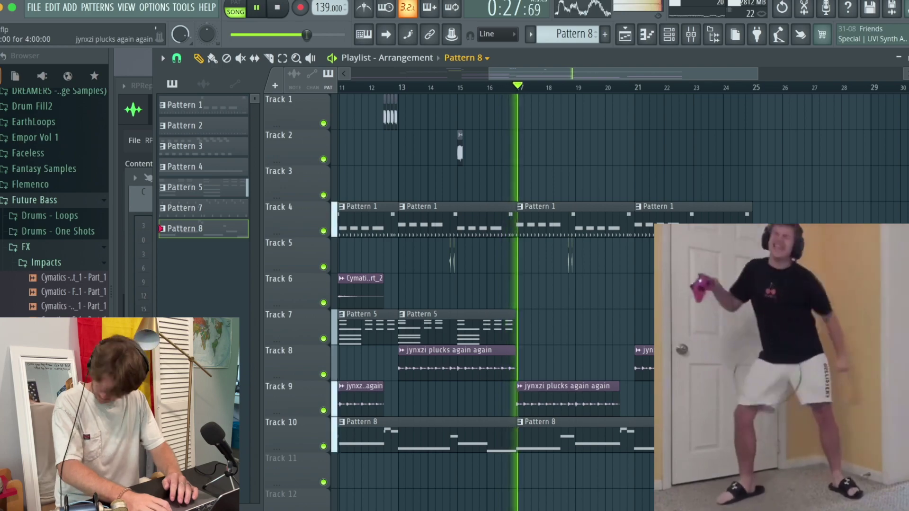
{"action": "right_click", "coordinate": [643, 364]}
{"action": "right_click", "coordinate": [603, 397]}
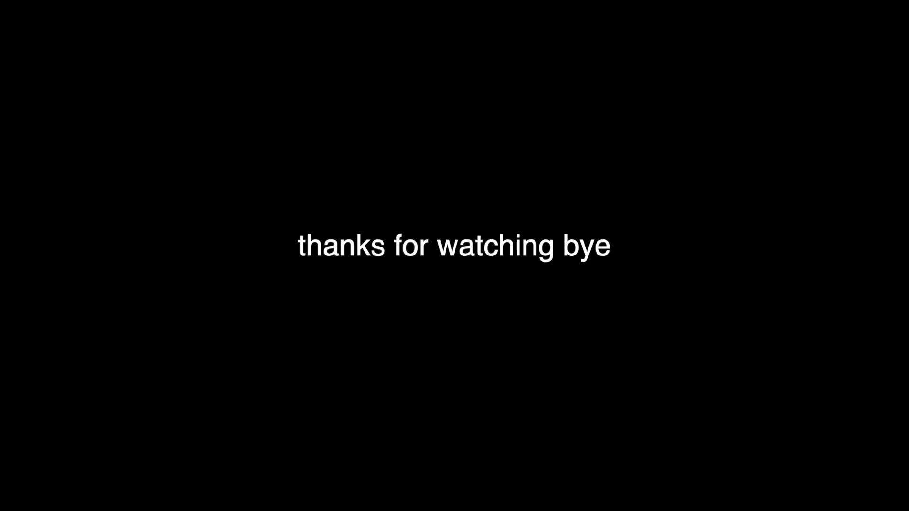